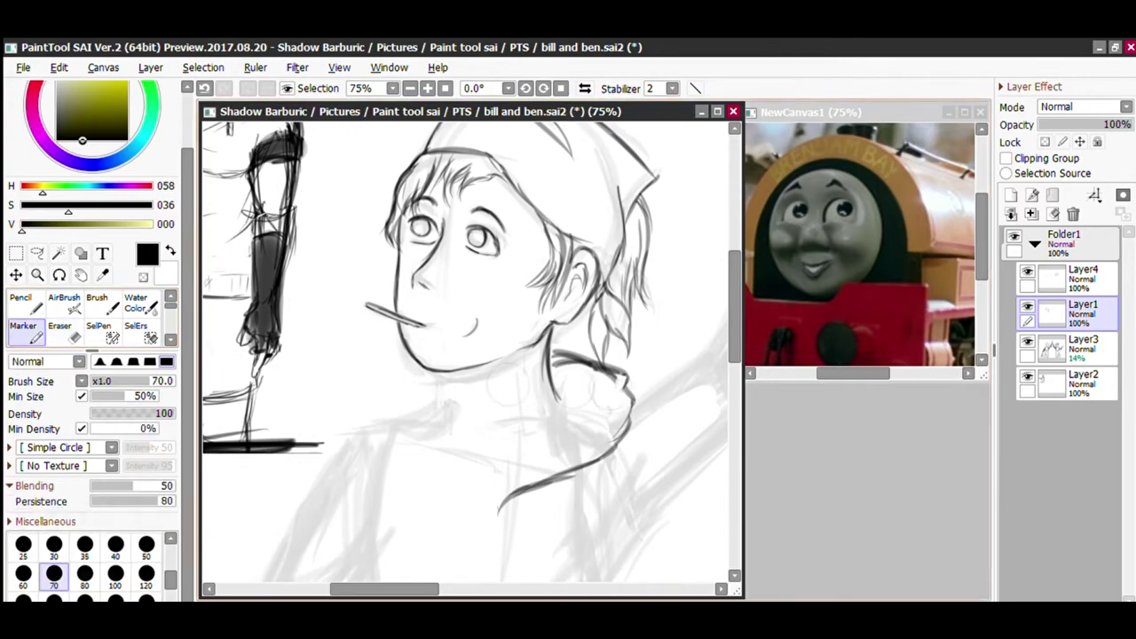
Draw the hood resting behind the neck, with its folds and inner edge meeting in a V at the chest.
drag(588, 402, 499, 511)
drag(626, 394, 583, 445)
drag(551, 388, 562, 398)
scroll(478, 306, down, 2)
scroll(446, 373, up, 2)
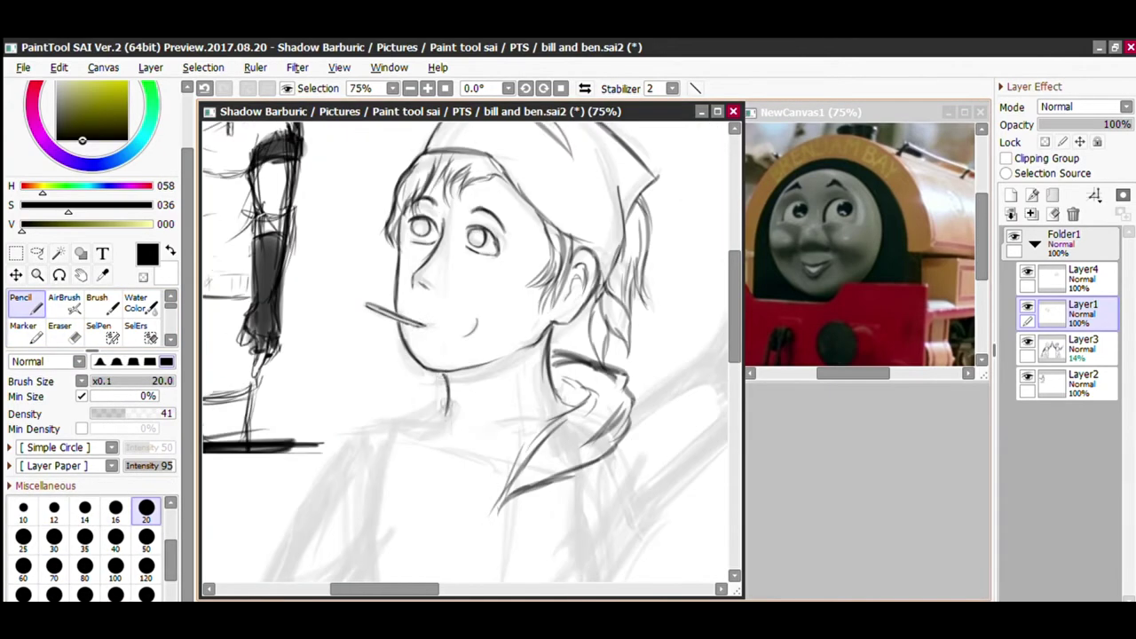
scroll(450, 462, up, 1)
scroll(450, 462, down, 1)
drag(449, 461, 498, 506)
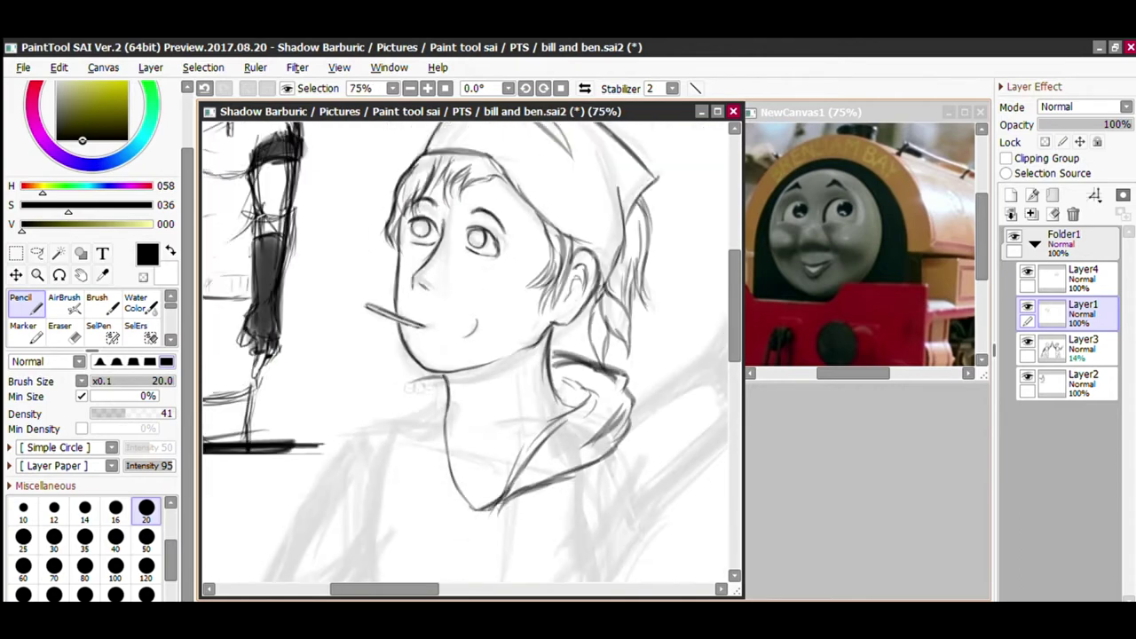
Draw the hood's other half on the cigarette side, curving its outer edge down to the V with fold lines.
drag(393, 404, 377, 424)
drag(379, 428, 461, 513)
key(ctrl+z)
drag(377, 424, 456, 508)
drag(435, 493, 459, 507)
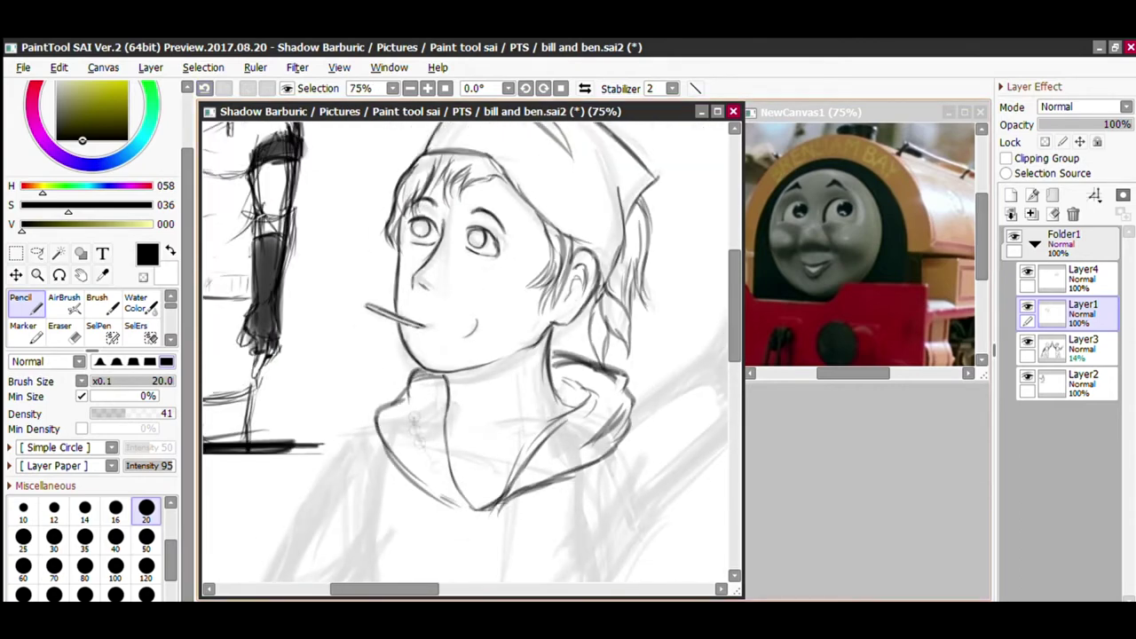
Draw the two short hoodie drawstrings with their eyelets just below the hood's lower edge.
scroll(465, 350, down, 2)
scroll(472, 358, up, 1)
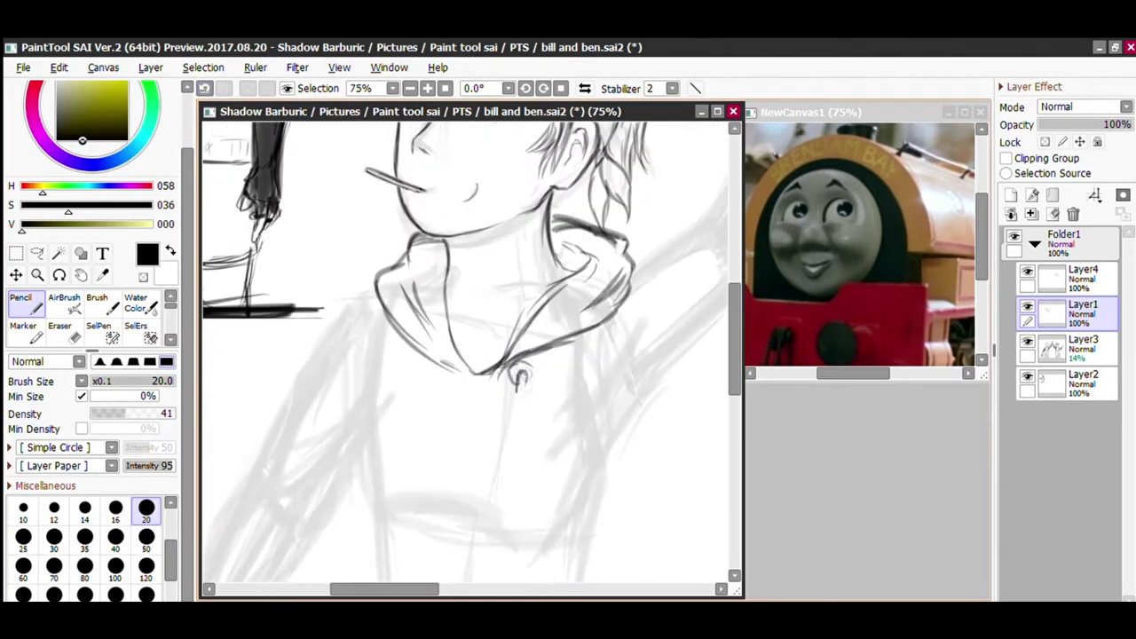
scroll(475, 359, down, 2)
scroll(475, 359, up, 3)
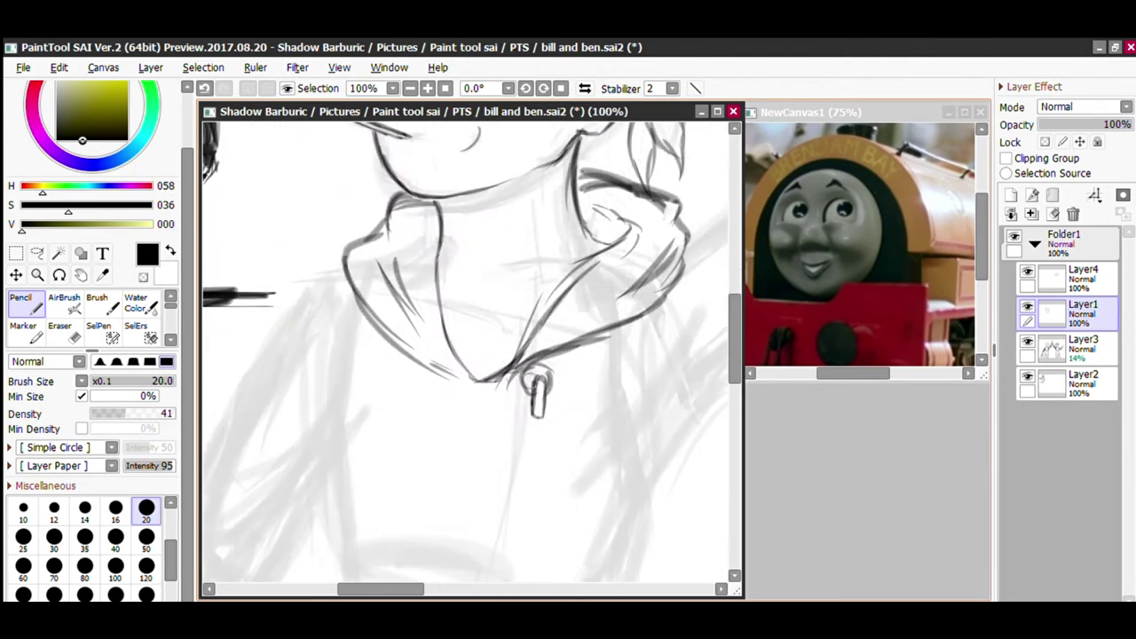
drag(414, 364, 409, 390)
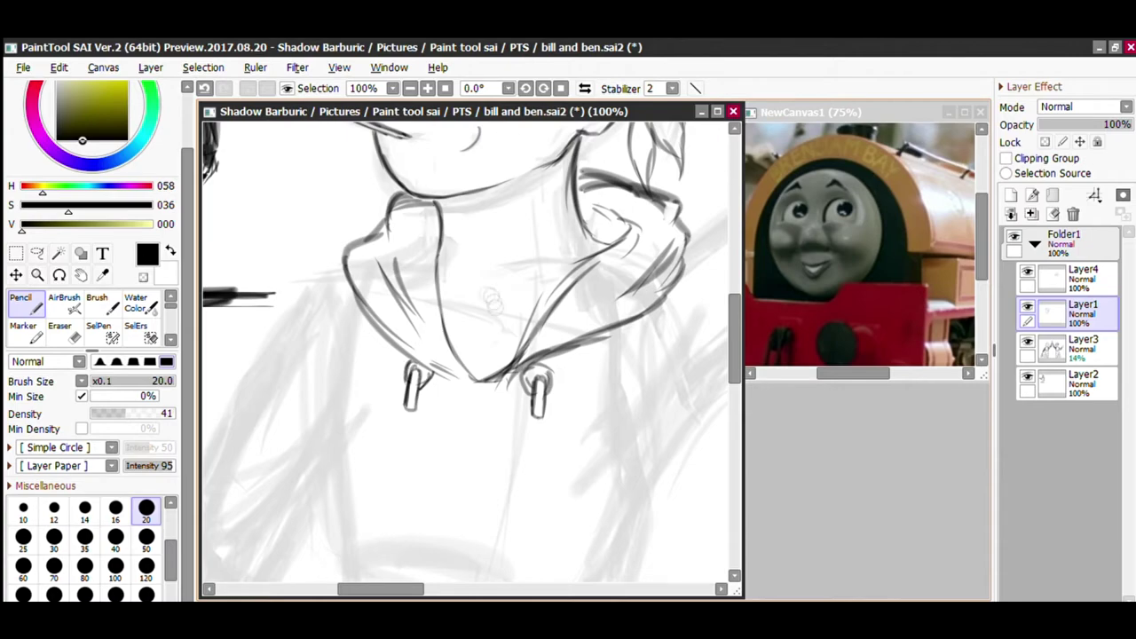
Draw the armhole seam beneath the raised arm and rework the nearby drawstring's end so it hangs longer.
scroll(492, 302, down, 3)
scroll(506, 337, up, 1)
drag(547, 348, 552, 430)
key(e)
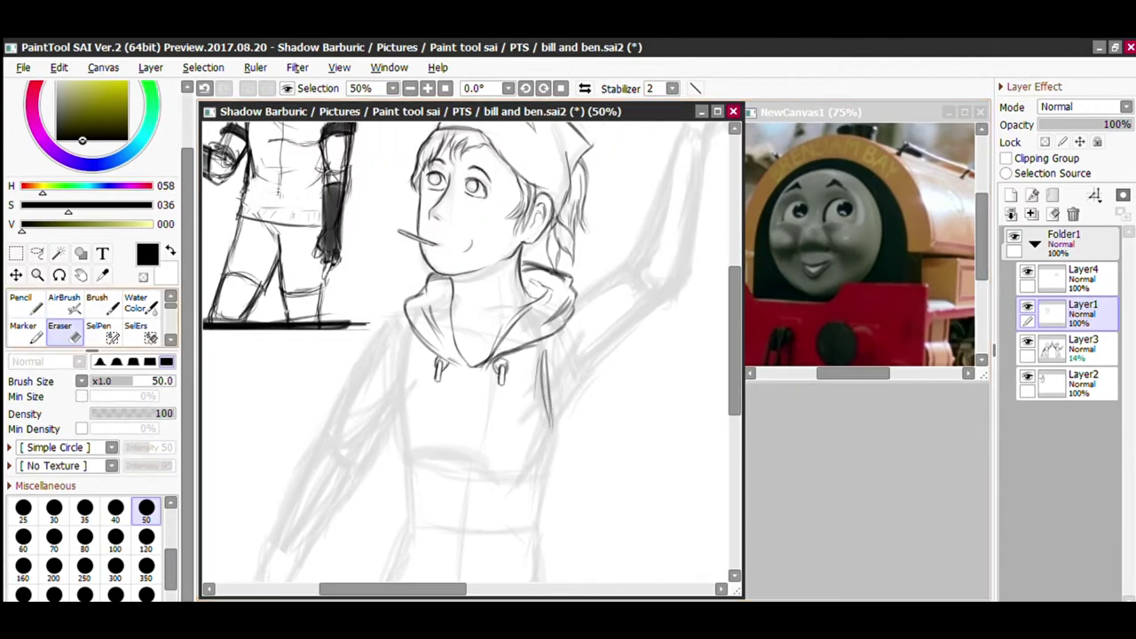
scroll(477, 355, up, 1)
drag(523, 385, 520, 395)
key(n)
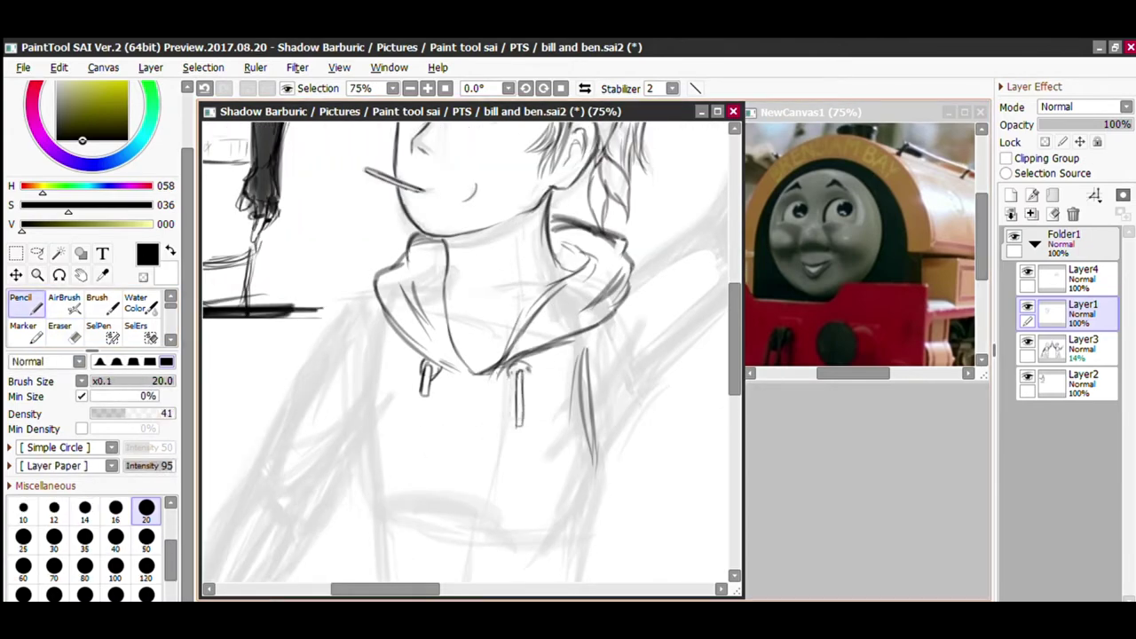
Draw the two curved lines of the sleeve cuff around the lowered arm above the elbow.
scroll(470, 355, down, 2)
scroll(470, 355, up, 1)
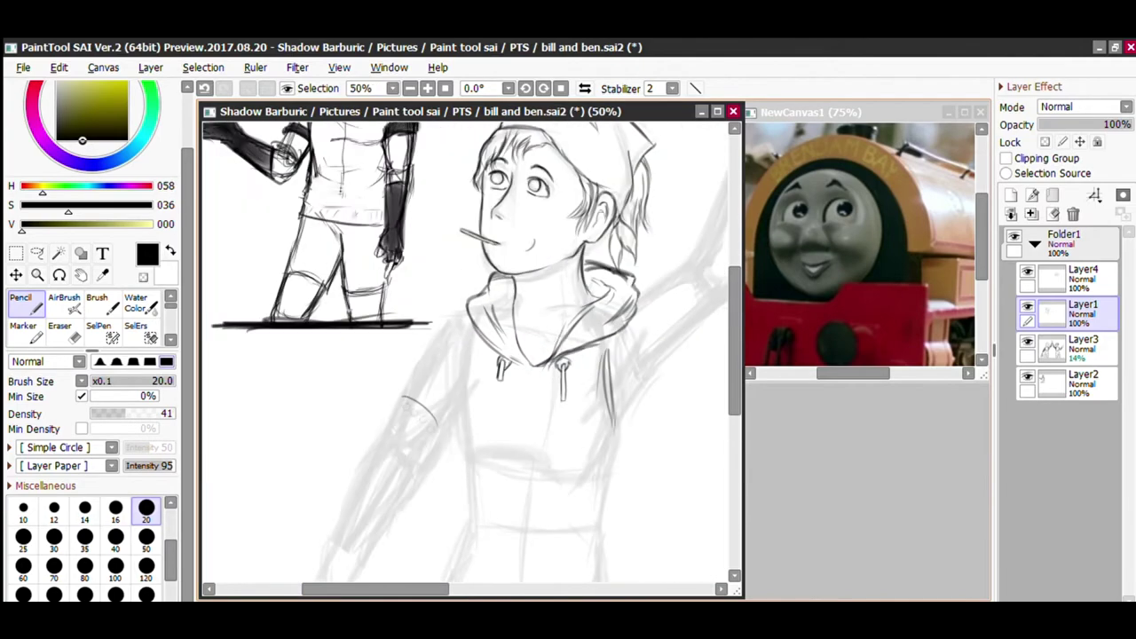
scroll(381, 444, down, 1)
scroll(382, 443, up, 2)
drag(353, 449, 410, 528)
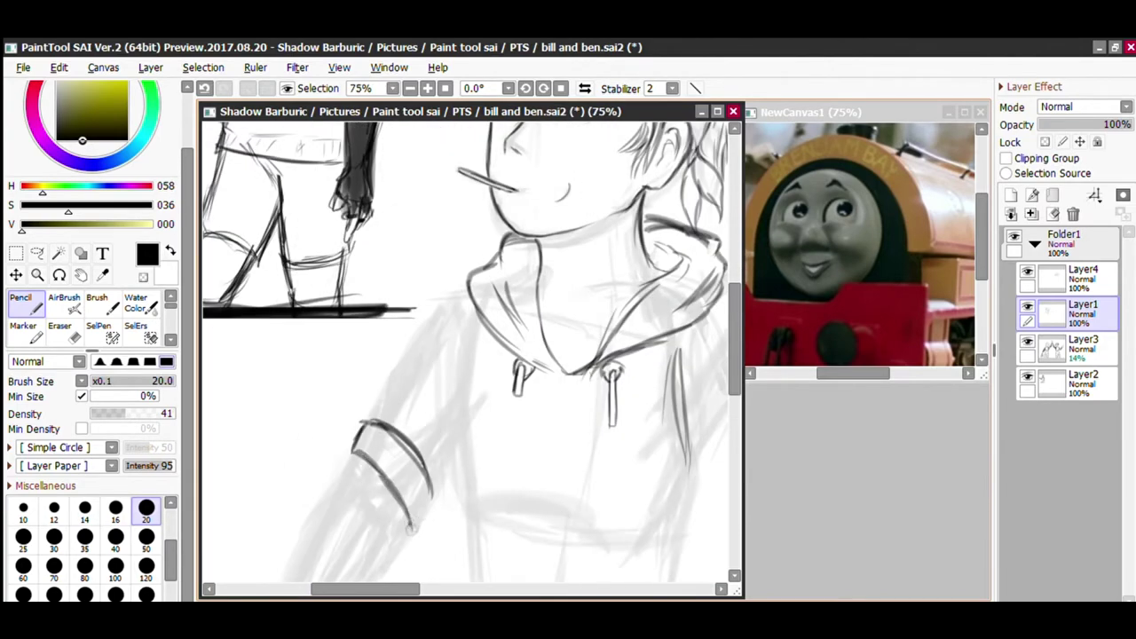
Outline the lowered arm's shoulder and short sleeve from the hood to the cuff, including the armhole seam.
drag(448, 484, 455, 357)
drag(456, 304, 374, 418)
drag(423, 346, 371, 423)
drag(460, 347, 471, 395)
Draw the raised arm's short sleeve with its cuff and continue the line down the side of the torso.
drag(451, 557, 255, 557)
drag(546, 256, 590, 334)
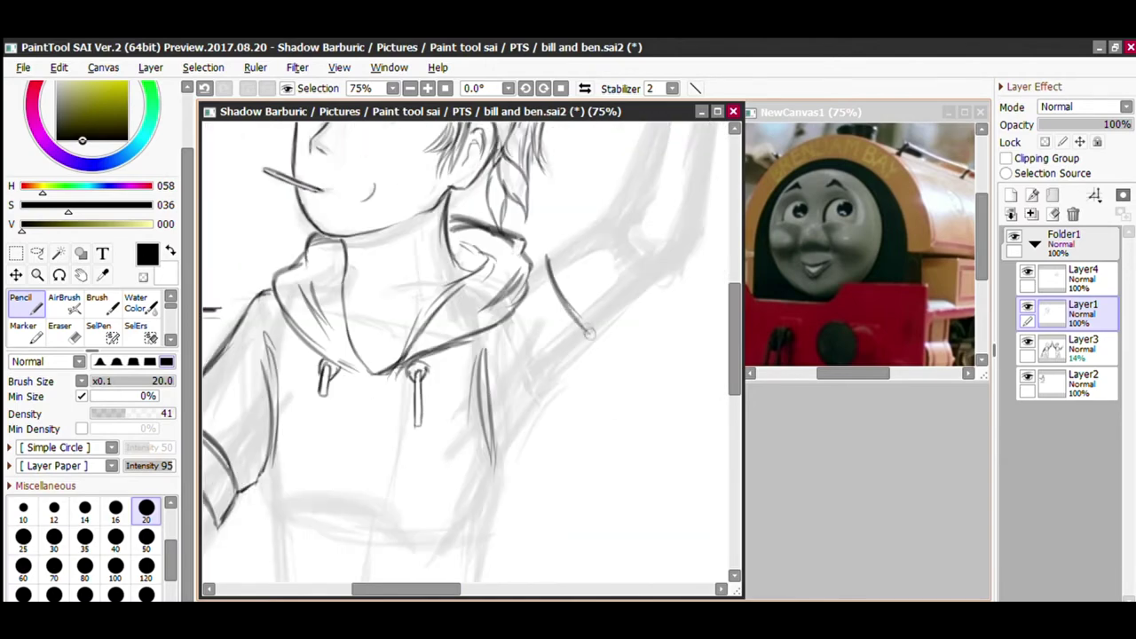
scroll(543, 257, down, 3)
scroll(543, 257, up, 3)
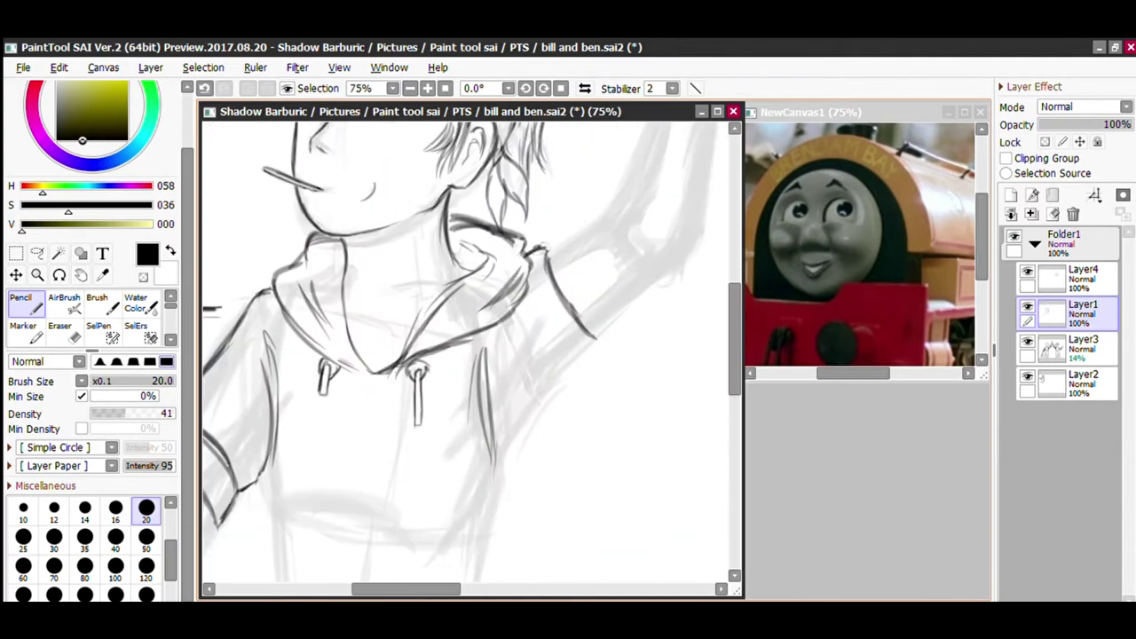
drag(528, 273, 566, 356)
drag(577, 362, 523, 419)
drag(525, 407, 496, 532)
drag(522, 427, 491, 543)
Draw the hoodie's curved hem and waist folds, and extend the torso's side line down from the armhole.
drag(735, 333, 735, 371)
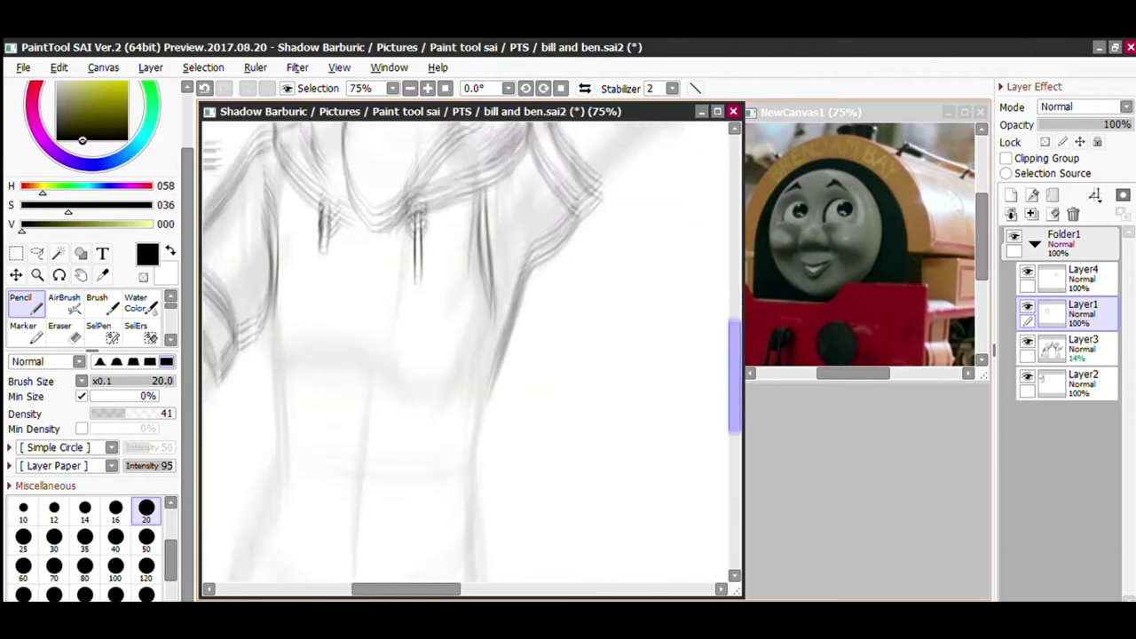
scroll(666, 295, down, 3)
scroll(469, 351, up, 1)
mouse_move(315, 458)
mouse_down()
mouse_move(378, 486)
mouse_move(432, 493)
mouse_move(469, 480)
mouse_up()
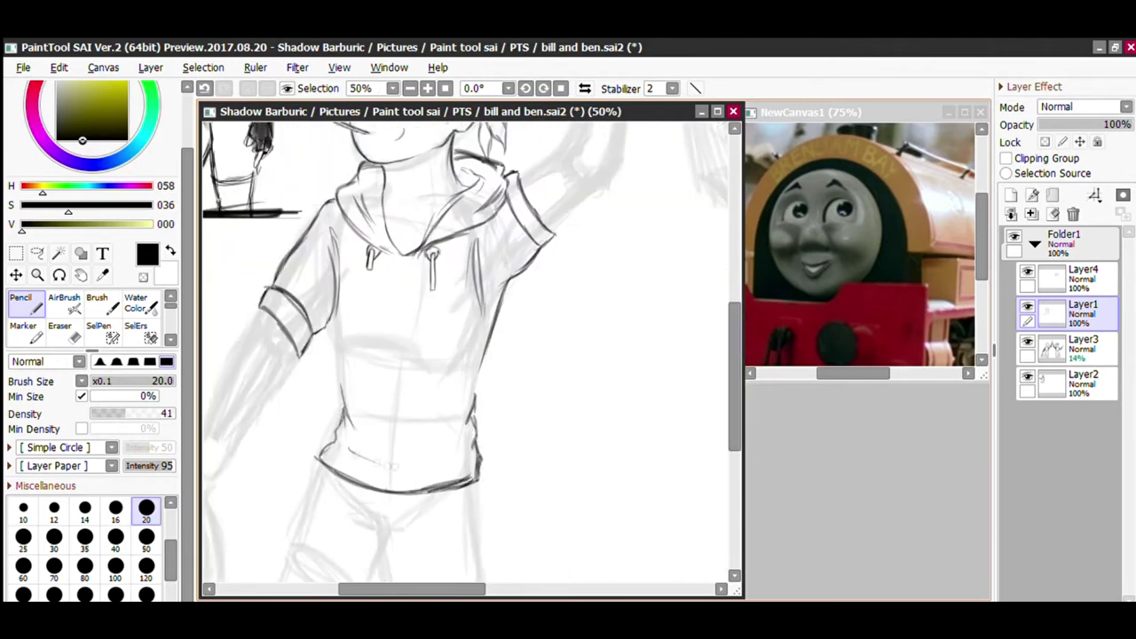
drag(336, 291, 342, 383)
Draw the hoodie's centre front line and add curved strokes around the neckline.
scroll(469, 351, down, 1)
mouse_move(735, 375)
mouse_down()
mouse_move(735, 349)
mouse_move(734, 379)
mouse_up()
scroll(469, 351, up, 1)
drag(413, 589, 392, 589)
scroll(470, 350, up, 1)
mouse_move(472, 192)
mouse_down()
mouse_move(453, 523)
mouse_move(451, 468)
mouse_up()
key(ctrl+z)
scroll(470, 352, down, 1)
drag(735, 379, 735, 310)
scroll(469, 352, up, 2)
drag(425, 443, 522, 484)
drag(451, 470, 589, 432)
Outline the knee-length shorts below the hoodie hem, including both thighs and the leg openings.
scroll(469, 352, down, 2)
mouse_move(393, 588)
mouse_down()
mouse_move(423, 588)
mouse_move(379, 588)
mouse_up()
drag(735, 311, 735, 438)
scroll(470, 355, up, 1)
scroll(471, 355, down, 1)
mouse_move(568, 229)
mouse_down()
mouse_move(577, 310)
mouse_move(580, 478)
mouse_move(510, 505)
mouse_move(472, 502)
mouse_move(465, 474)
mouse_move(377, 459)
mouse_move(359, 473)
mouse_move(302, 287)
mouse_up()
mouse_move(338, 202)
mouse_down()
mouse_move(266, 411)
mouse_move(270, 561)
mouse_up()
Draw both lower legs from the shorts to the canvas edge and add a crease at the crotch.
drag(257, 459, 273, 572)
drag(367, 463, 364, 574)
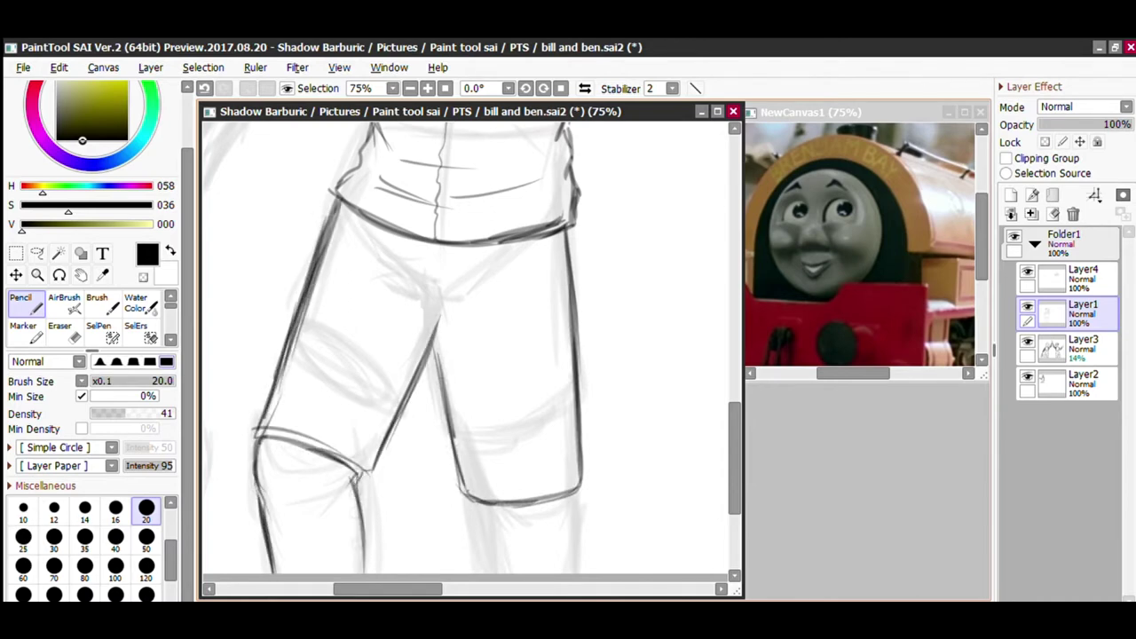
drag(484, 539, 489, 574)
scroll(595, 325, down, 2)
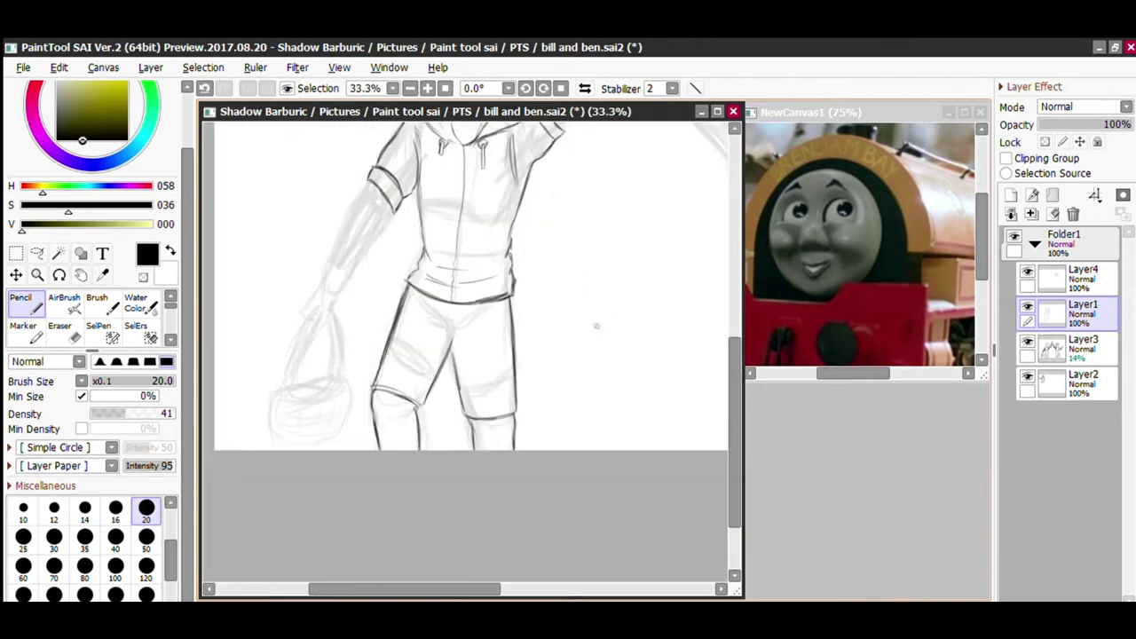
drag(735, 426, 735, 399)
scroll(465, 349, up, 2)
mouse_move(435, 506)
mouse_down()
mouse_move(444, 457)
mouse_move(436, 472)
mouse_up()
Outline the lowered forearm from the sleeve cuff down to the wrist.
scroll(430, 578, down, 2)
scroll(429, 578, up, 3)
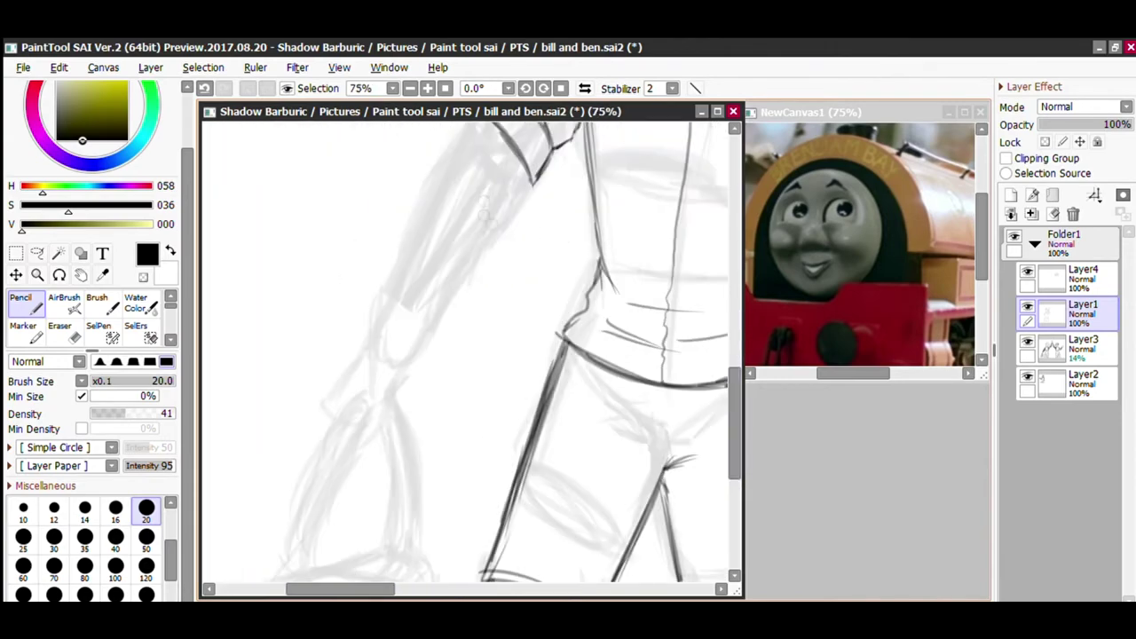
drag(521, 299, 412, 449)
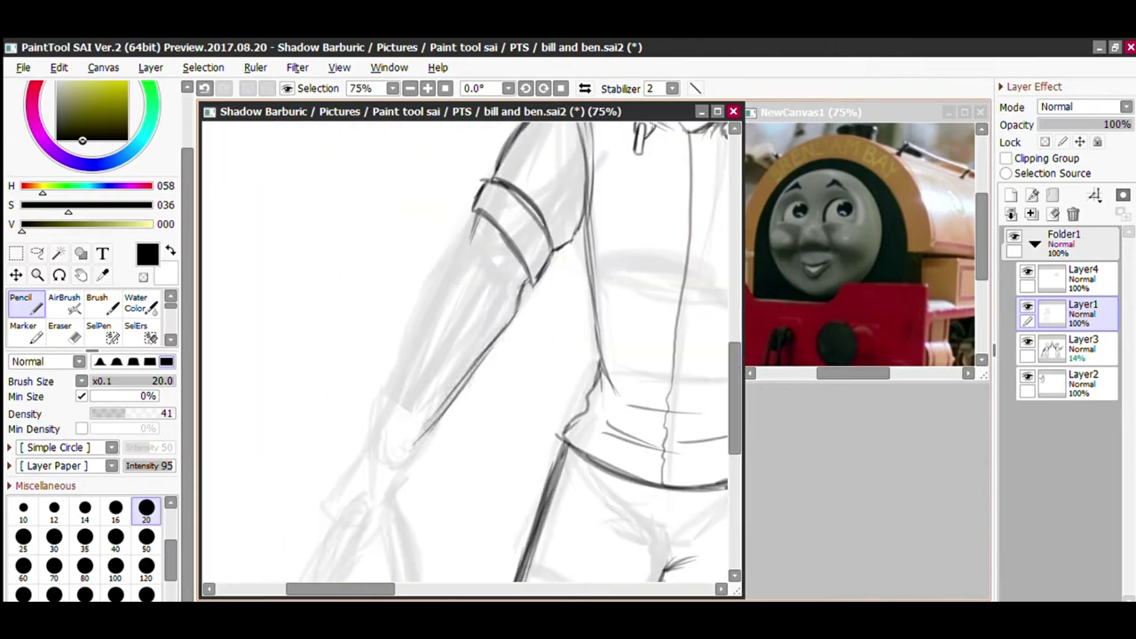
scroll(448, 303, down, 1)
scroll(448, 303, up, 1)
drag(479, 268, 417, 364)
drag(459, 300, 505, 346)
drag(456, 305, 390, 414)
mouse_move(442, 323)
mouse_down()
mouse_move(391, 479)
mouse_move(431, 449)
mouse_up()
Draw the back of the lowered hand and start the basket handle it holds.
drag(735, 399, 735, 430)
drag(379, 346, 339, 410)
mouse_move(397, 399)
mouse_down()
mouse_move(406, 413)
mouse_move(304, 499)
mouse_up()
Draw both curved sides of the basket handle hanging from the lowered hand.
drag(735, 421, 735, 445)
drag(369, 311, 316, 456)
drag(357, 336, 308, 483)
drag(322, 349, 291, 478)
drag(290, 481, 305, 486)
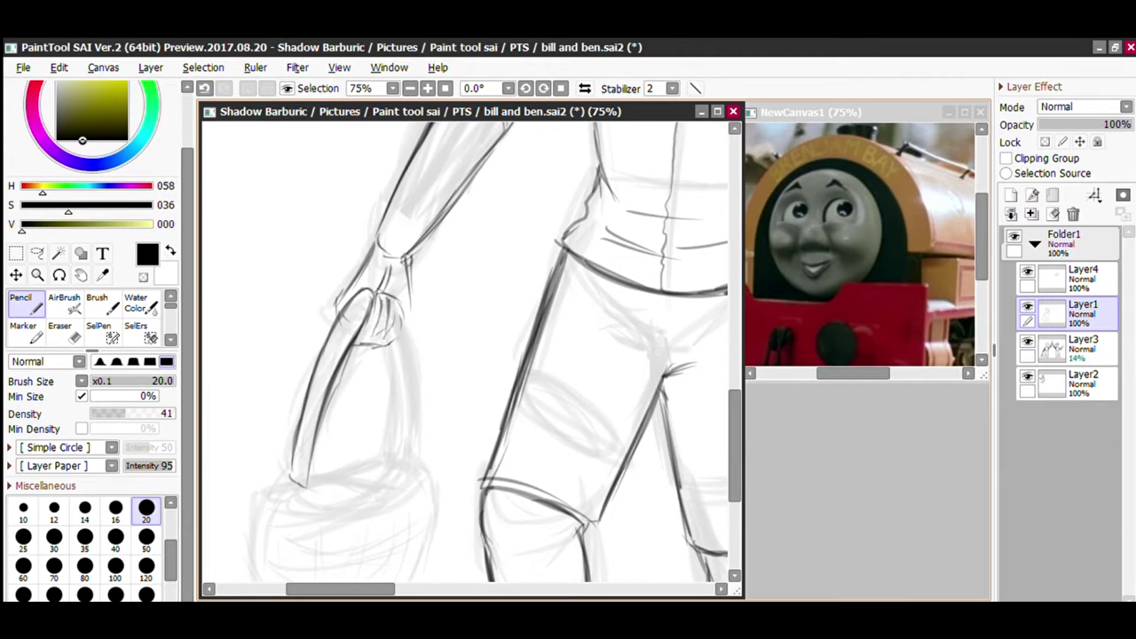
drag(413, 347, 413, 424)
drag(401, 339, 389, 439)
drag(407, 367, 413, 447)
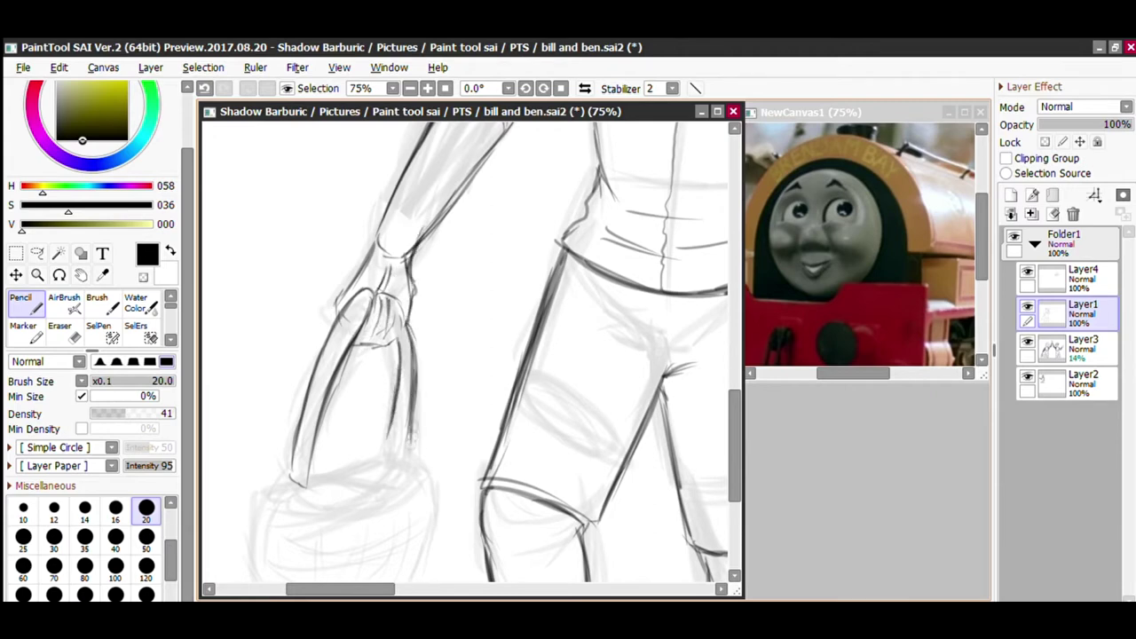
Draw the basket's oval rim, its body and the lines inside the opening.
drag(298, 494, 403, 479)
mouse_move(364, 486)
mouse_down()
mouse_move(428, 449)
mouse_move(410, 526)
mouse_up()
drag(410, 525, 270, 552)
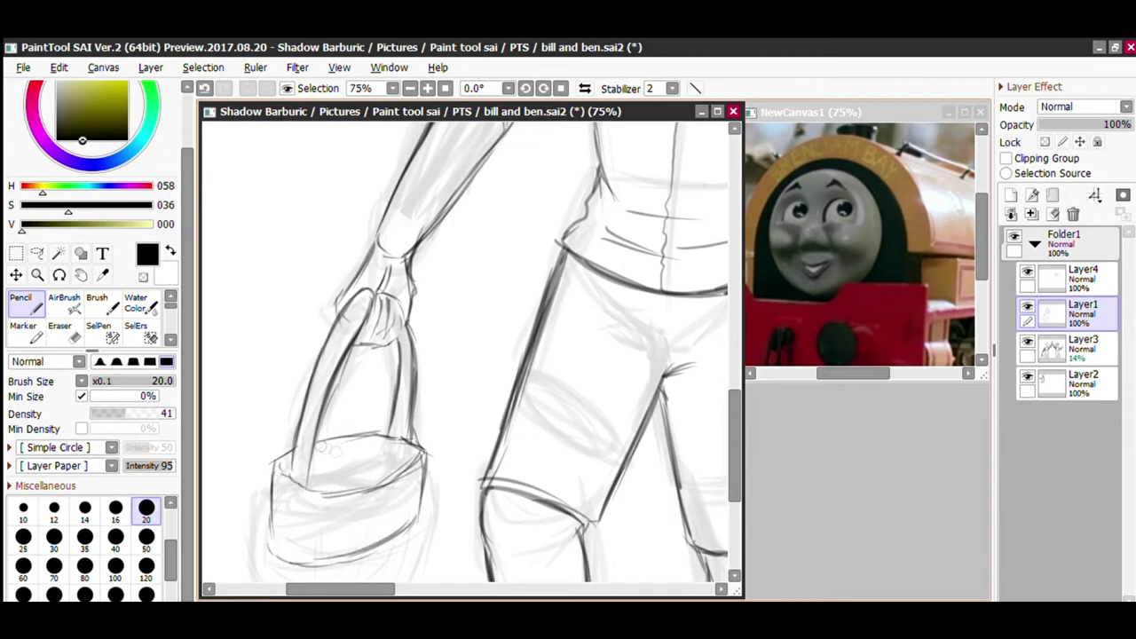
drag(319, 446, 382, 482)
Redraw the outer side and bottom curve of the basket body.
scroll(465, 352, down, 3)
scroll(465, 351, up, 3)
key(h)
mouse_move(497, 461)
mouse_down()
mouse_move(492, 338)
mouse_move(504, 291)
mouse_move(499, 435)
mouse_move(619, 427)
mouse_up()
key(End)
key(End)
key(End)
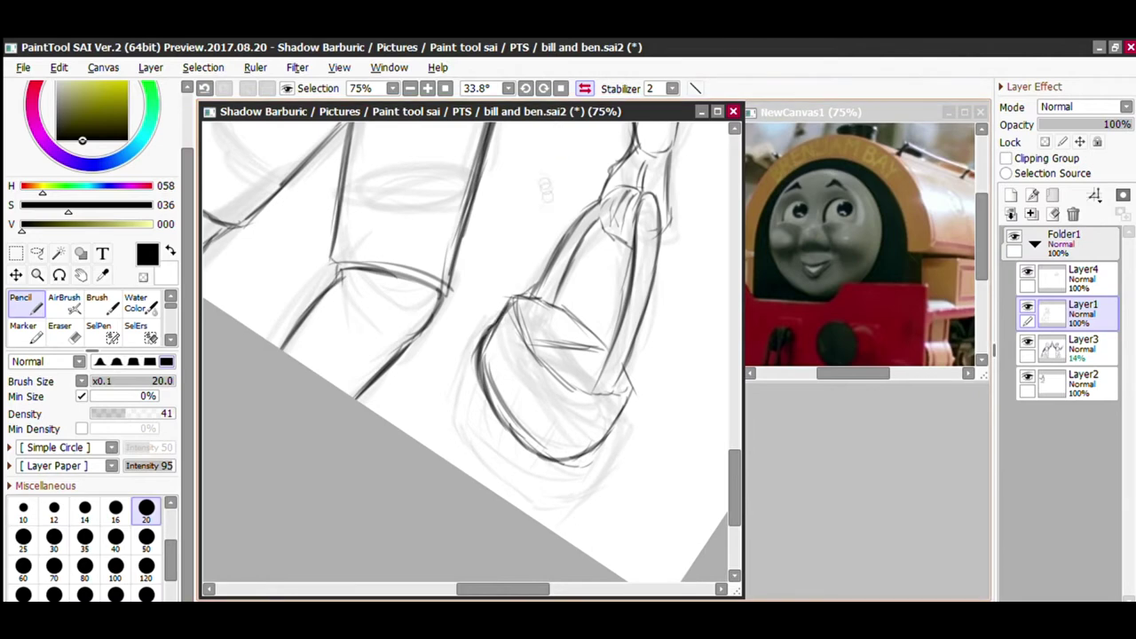
key(ctrl+z)
key(ctrl+z)
drag(513, 297, 479, 349)
key(ctrl+z)
mouse_move(502, 307)
mouse_down()
mouse_move(484, 426)
mouse_move(543, 463)
mouse_move(591, 454)
mouse_up()
key(e)
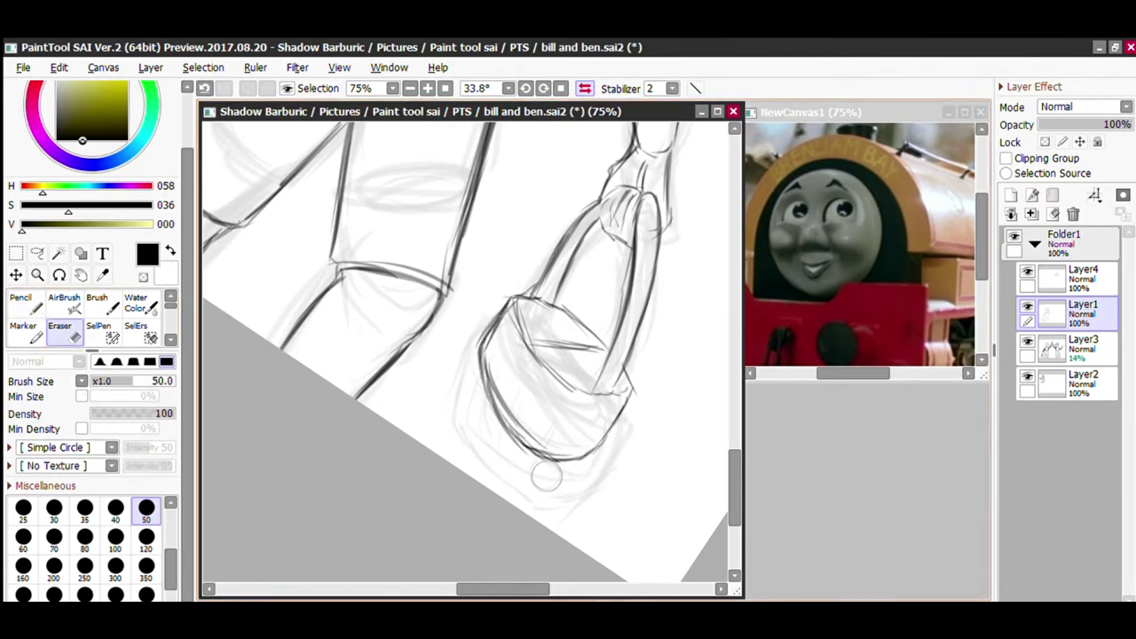
click(585, 88)
click(561, 88)
drag(735, 479, 735, 439)
click(410, 87)
click(410, 88)
click(410, 88)
click(410, 88)
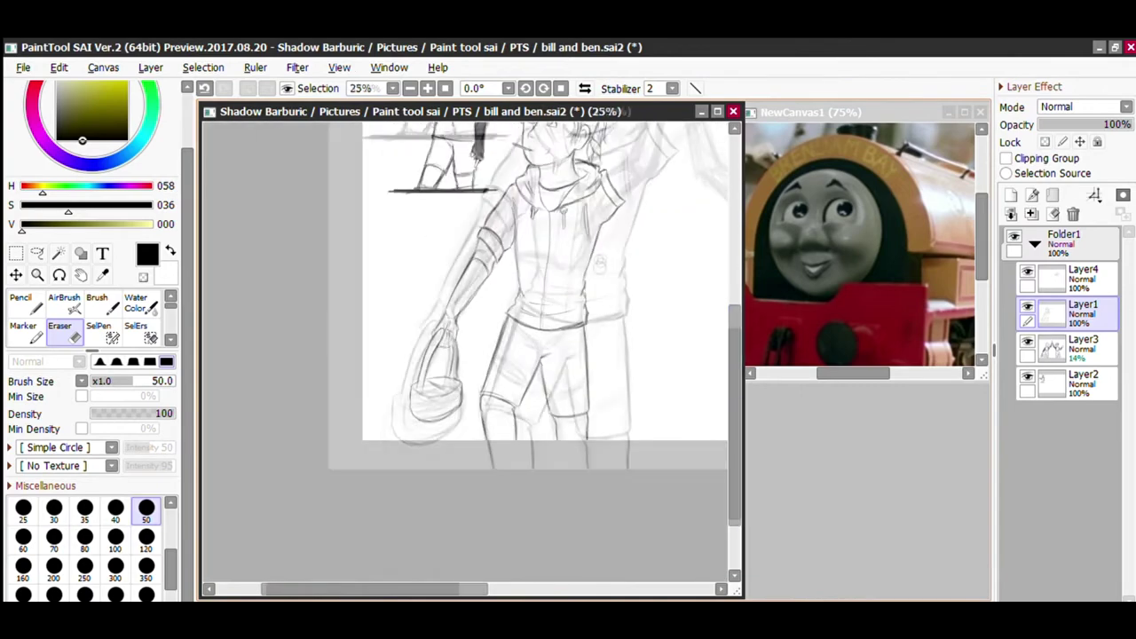
Redraw the fingers gripping the basket handle and clean up the outer edge of the hand.
scroll(601, 262, up, 5)
key(n)
key(h)
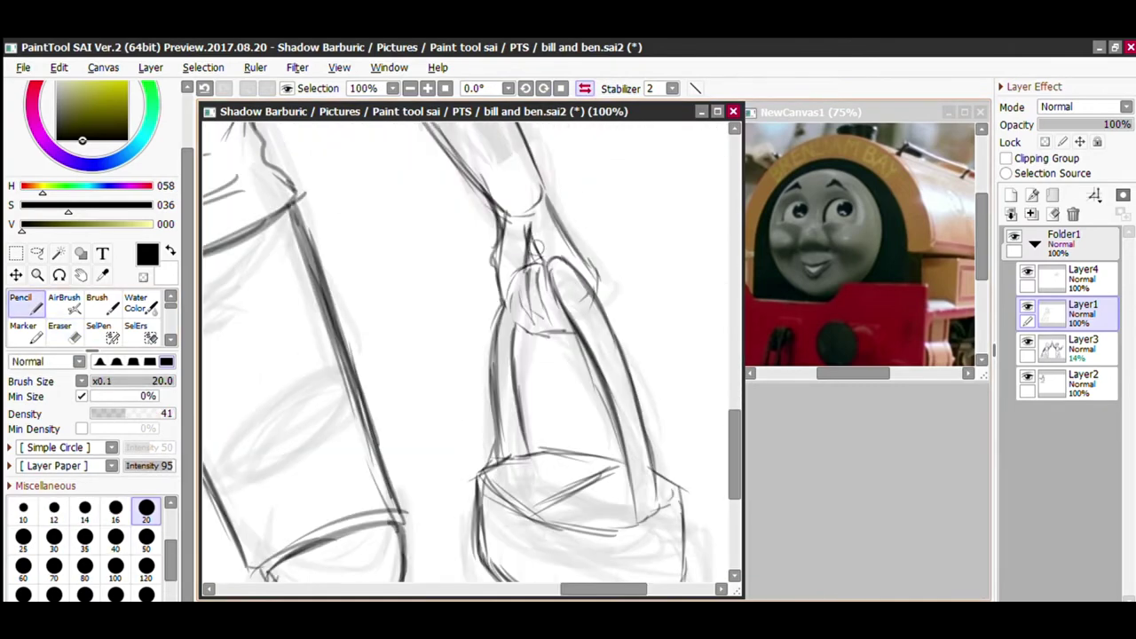
drag(547, 249, 558, 291)
mouse_move(536, 258)
mouse_down()
mouse_move(534, 291)
mouse_move(558, 321)
mouse_up()
key(ctrl+z)
key(ctrl+z)
key(ctrl+z)
key(ctrl+z)
mouse_move(538, 236)
mouse_down()
mouse_move(557, 299)
mouse_move(519, 336)
mouse_move(524, 260)
mouse_up()
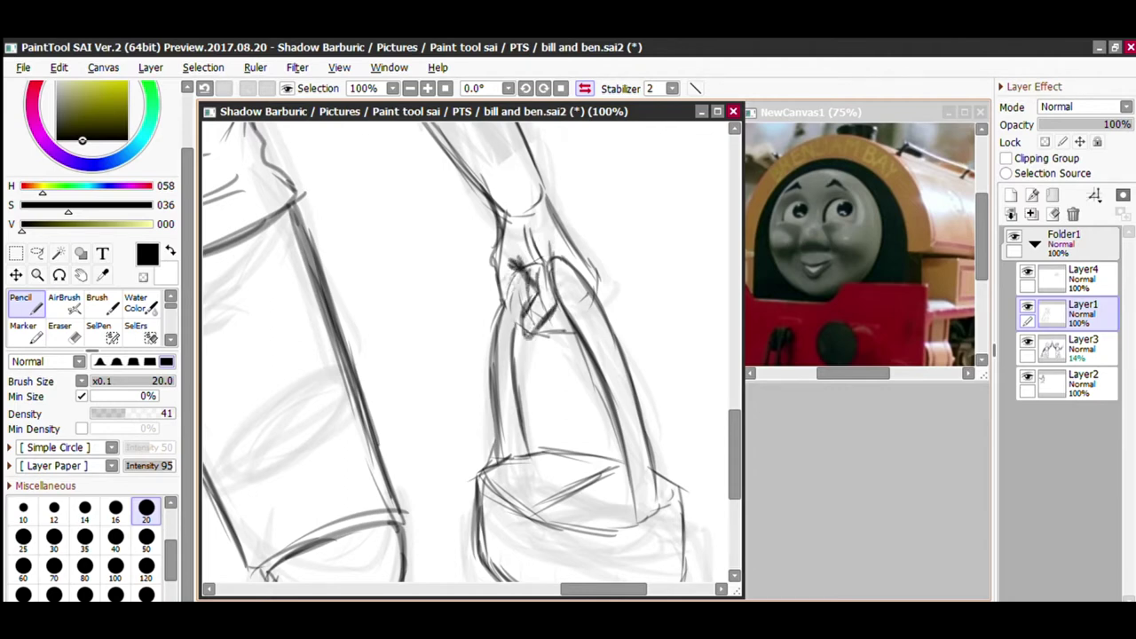
key(e)
mouse_move(479, 222)
mouse_down()
mouse_move(497, 302)
mouse_move(513, 271)
mouse_up()
key(n)
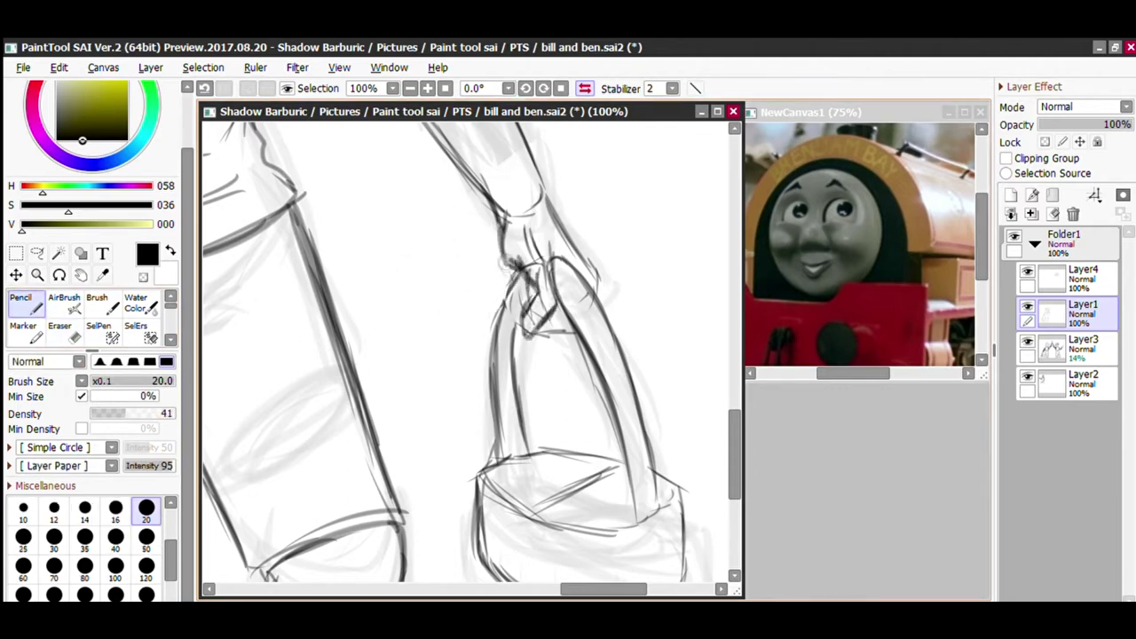
Outline the raised arm from the short sleeve up past the elbow to the wrist.
key(h)
key(Page_Down)
drag(335, 590, 397, 590)
drag(734, 448, 735, 285)
drag(398, 589, 425, 589)
scroll(470, 355, right, 3)
mouse_move(516, 220)
mouse_down()
mouse_move(448, 424)
mouse_move(528, 439)
mouse_up()
drag(555, 258, 528, 437)
drag(513, 477, 419, 561)
drag(373, 486, 449, 439)
Draw the raised hand with its thumb, fingers and outer edge in the high-five pose.
scroll(568, 396, up, 3)
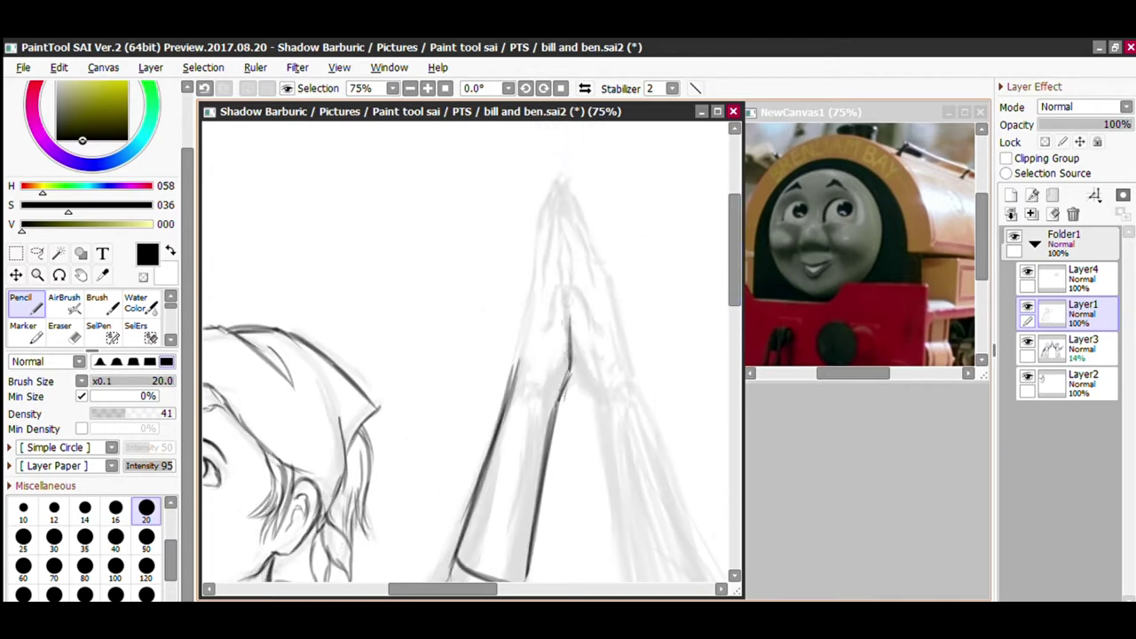
drag(515, 369, 527, 279)
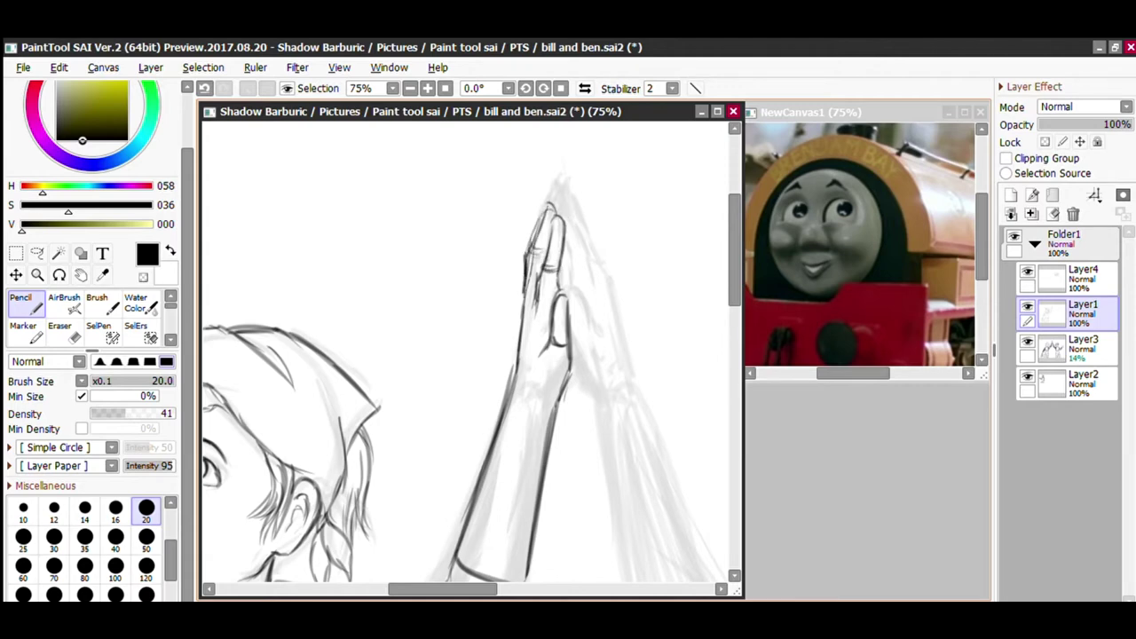
drag(524, 277, 512, 387)
Draw the second character's hand pressed against the first, redoing its fingertips to match in height.
click(585, 89)
drag(387, 359, 568, 358)
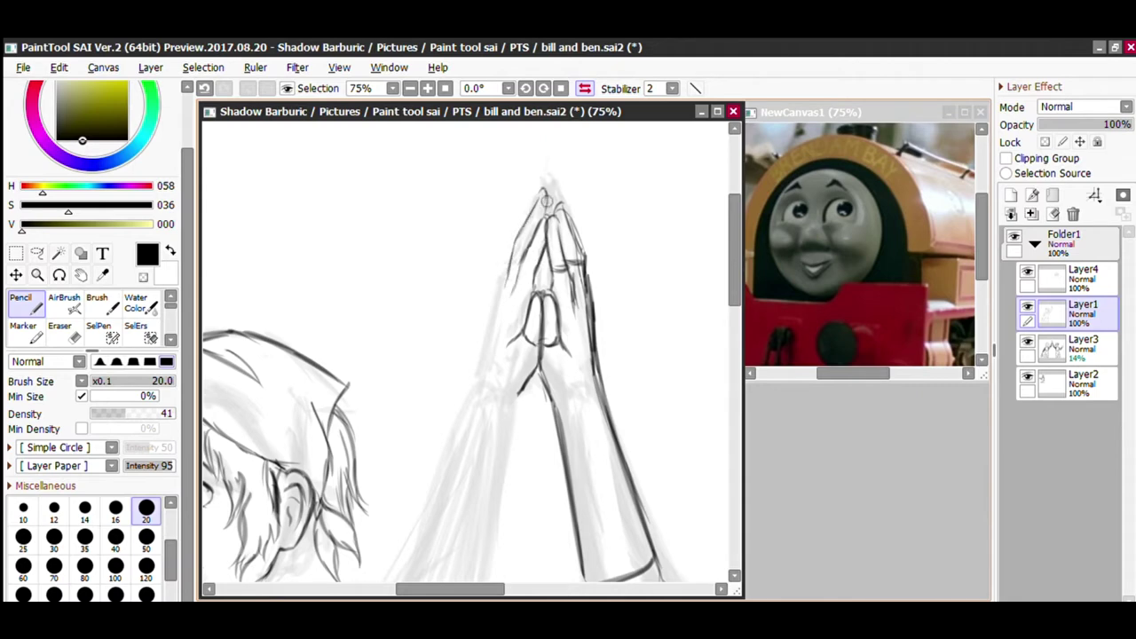
key(h)
key(h)
key(ctrl+z)
drag(518, 238, 544, 206)
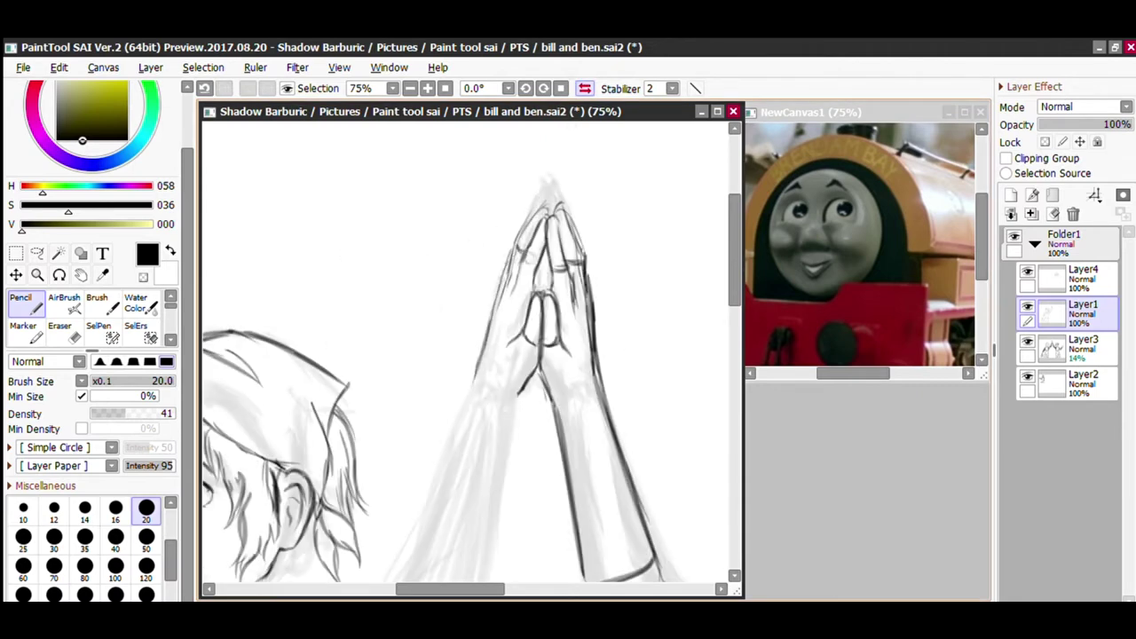
Outline the second character's raised forearm from the wrist down towards the elbow.
scroll(518, 385, down, 3)
drag(515, 224, 485, 407)
mouse_move(478, 201)
mouse_down()
mouse_move(421, 385)
mouse_move(485, 405)
mouse_up()
drag(426, 589, 405, 590)
drag(735, 302, 734, 346)
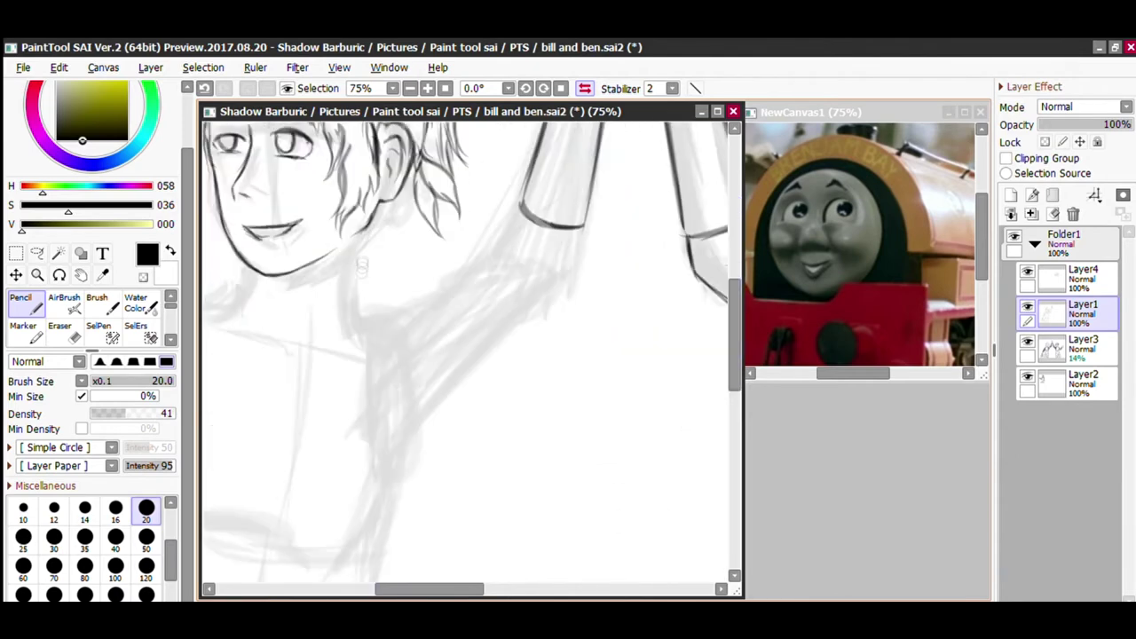
Outline the near half of the second character's hood and the raised arm's short sleeve with its cuff.
drag(410, 302, 317, 411)
drag(353, 289, 321, 404)
drag(449, 279, 519, 330)
drag(516, 333, 481, 353)
drag(463, 273, 442, 284)
mouse_move(443, 281)
mouse_down()
mouse_move(499, 349)
mouse_move(442, 412)
mouse_up()
drag(451, 277, 411, 304)
Draw the second character's armpit crease and the upper side of the torso below the raised arm.
scroll(426, 306, down, 3)
drag(496, 213, 411, 307)
mouse_move(479, 229)
mouse_down()
mouse_move(401, 318)
mouse_move(383, 412)
mouse_up()
drag(393, 237, 403, 307)
click(584, 88)
scroll(627, 233, down, 1)
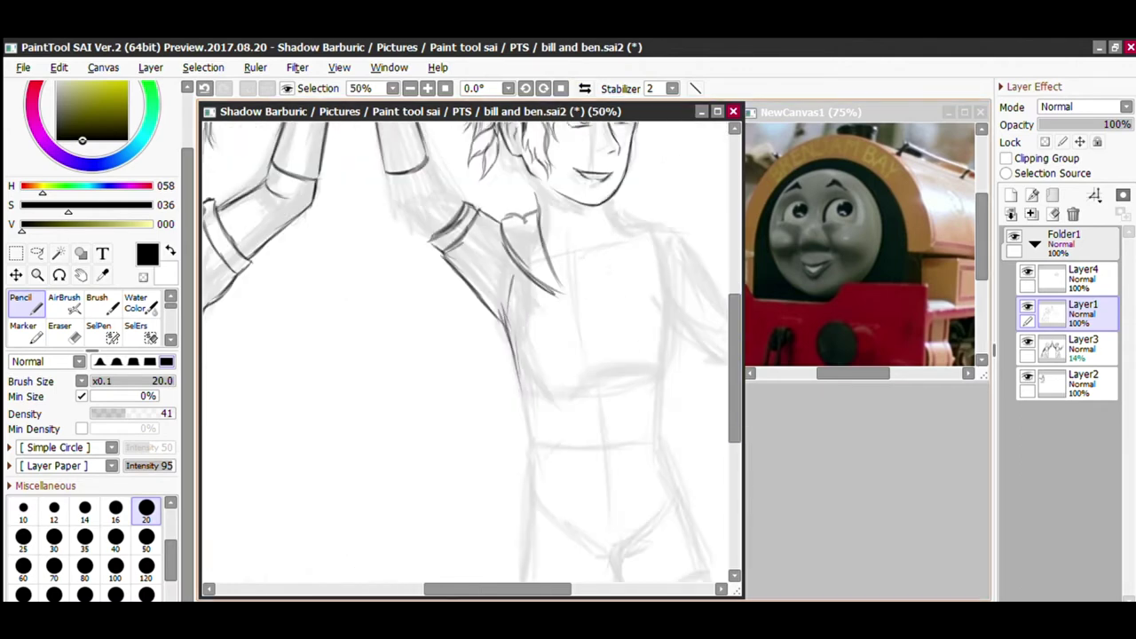
Draw the other half of the second character's hood and its inner opening around the neck down to a V.
drag(627, 232, 497, 310)
scroll(497, 310, up, 2)
drag(501, 210, 512, 289)
drag(473, 372, 525, 229)
drag(507, 188, 542, 214)
drag(547, 211, 596, 236)
mouse_move(597, 236)
mouse_down()
mouse_move(557, 342)
mouse_move(507, 386)
mouse_up()
scroll(497, 390, down, 3)
mouse_move(524, 590)
mouse_down()
mouse_move(455, 590)
mouse_move(514, 589)
mouse_up()
scroll(461, 302, up, 3)
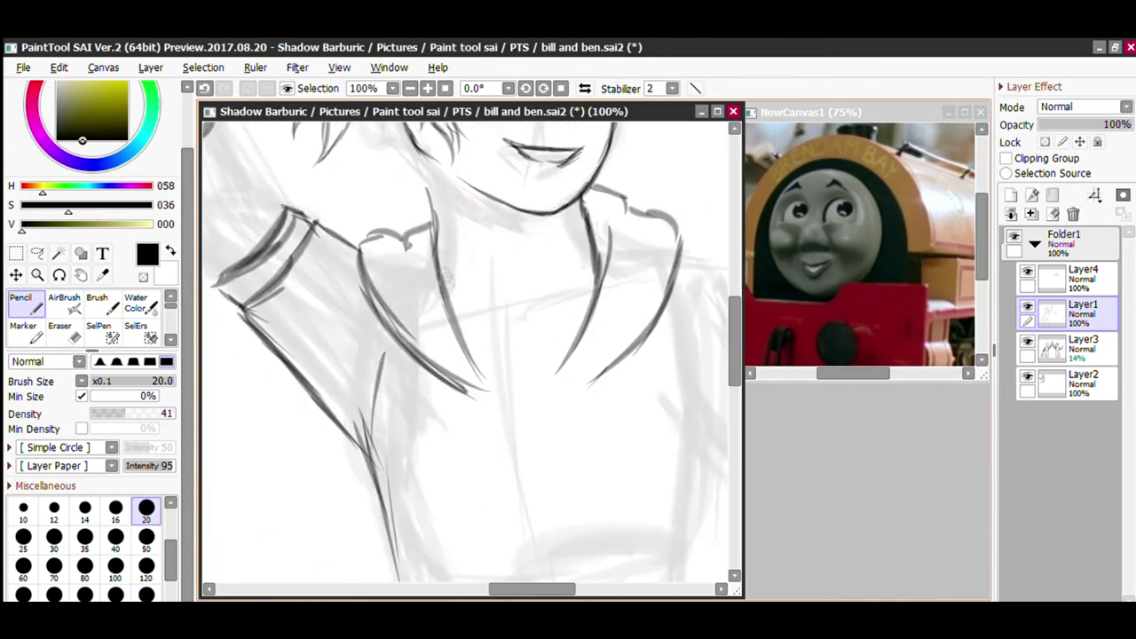
drag(440, 273, 577, 332)
drag(566, 385, 559, 390)
Erase the lower ends of the hood's outer edges and redraw them tapering in under the V-shaped opening.
key(e)
mouse_move(450, 383)
mouse_down()
mouse_move(499, 396)
mouse_move(488, 391)
mouse_up()
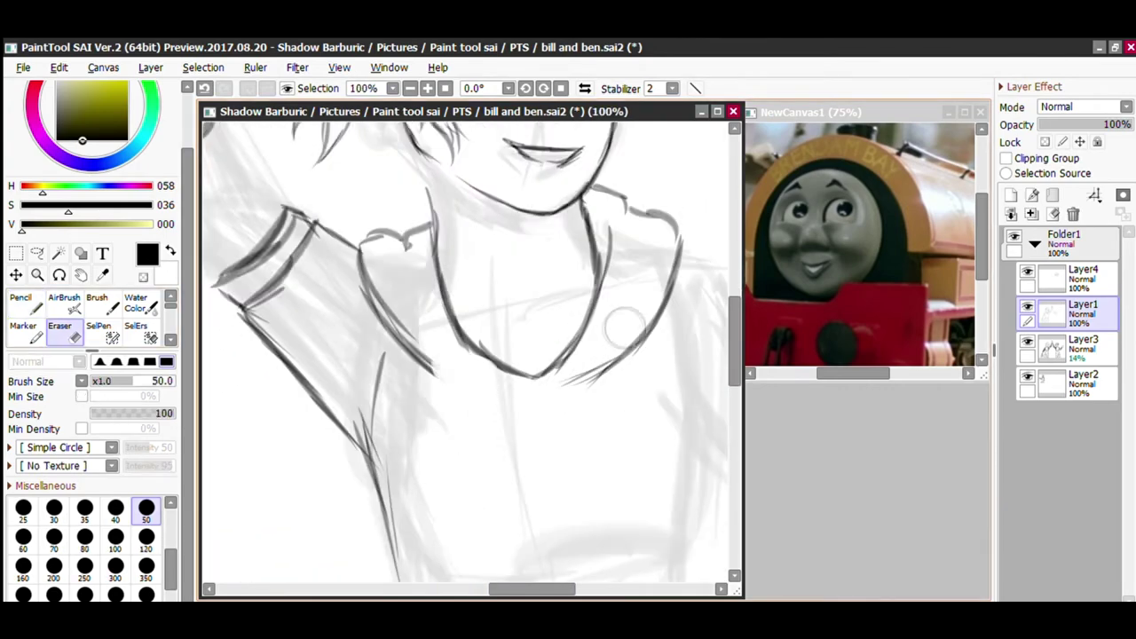
drag(621, 351, 582, 365)
key(n)
drag(433, 371, 489, 384)
drag(658, 302, 567, 375)
Draw the shirt neckline across the second character's neck inside the hood.
scroll(548, 393, down, 2)
scroll(533, 382, up, 2)
drag(438, 270, 586, 278)
drag(486, 285, 595, 262)
scroll(471, 257, down, 2)
scroll(412, 269, up, 4)
drag(412, 269, 426, 404)
scroll(426, 404, down, 4)
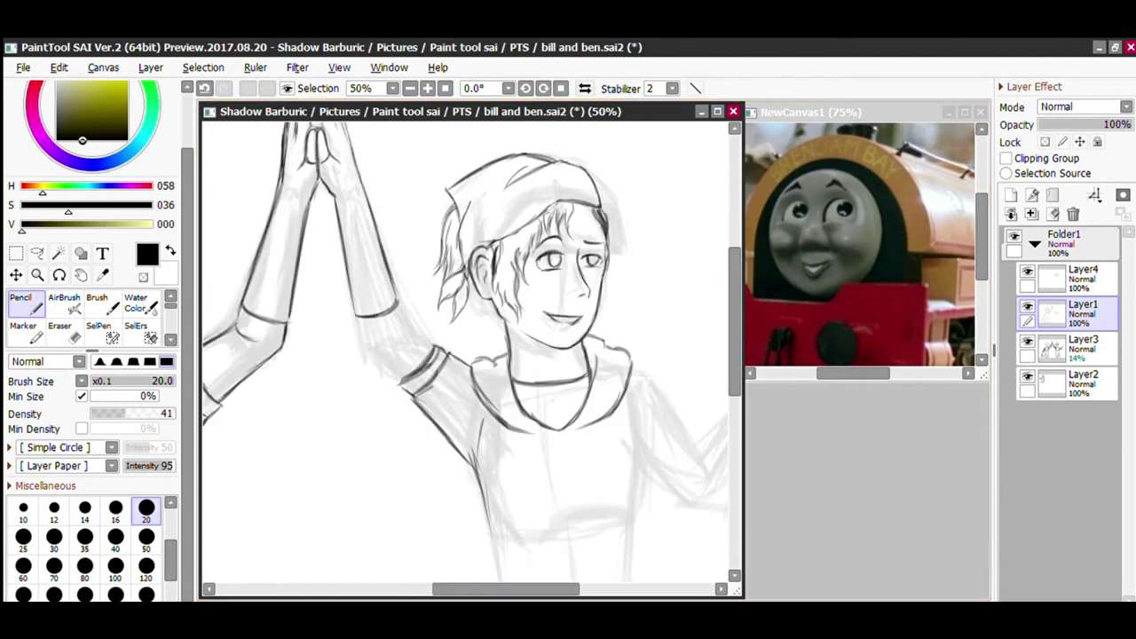
Outline the elbow area of the second character's raised arm between the forearm band and the sleeve.
scroll(612, 333, up, 2)
drag(622, 323, 512, 442)
drag(494, 266, 570, 314)
drag(519, 205, 493, 273)
mouse_move(495, 275)
mouse_down()
mouse_move(392, 340)
mouse_move(381, 468)
mouse_move(460, 355)
mouse_move(404, 355)
mouse_move(471, 355)
mouse_up()
Lasso the raised arm's sleeve and deform it to fit the arm's shape.
scroll(464, 353, down, 2)
click(36, 253)
key(ctrl+t)
drag(471, 520, 471, 515)
click(37, 479)
drag(382, 355, 379, 350)
drag(471, 355, 460, 364)
drag(471, 514, 476, 552)
key(Return)
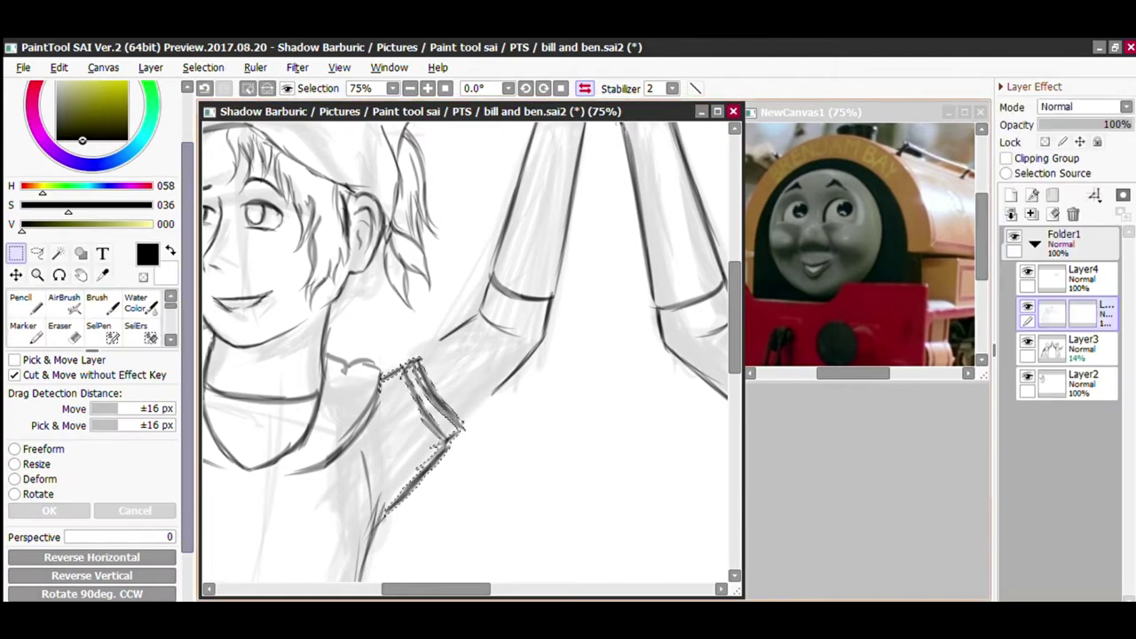
key(ctrl+d)
Draw the raised upper arm's two edges to join the elbow to the reshaped sleeve cuff.
key(n)
scroll(464, 353, up, 2)
drag(490, 282, 380, 369)
drag(479, 284, 382, 362)
drag(581, 377, 453, 499)
scroll(464, 353, down, 4)
key(h)
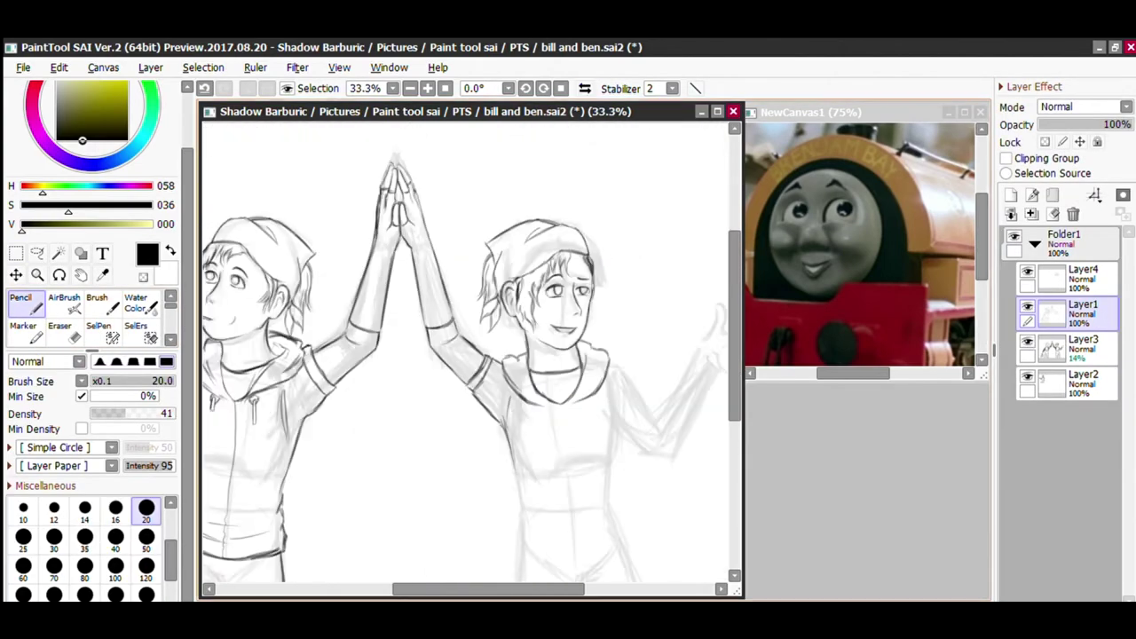
Draw the shoulder and short sleeve with its cuff on the second character's other arm.
drag(466, 589, 512, 589)
scroll(587, 263, up, 3)
scroll(588, 263, up, 1)
drag(502, 218, 542, 238)
drag(528, 283, 510, 419)
mouse_move(539, 242)
mouse_down()
mouse_move(631, 363)
mouse_move(561, 490)
mouse_up()
mouse_move(636, 384)
mouse_down()
mouse_move(563, 484)
mouse_move(547, 479)
mouse_up()
drag(509, 390, 570, 478)
drag(509, 391, 533, 459)
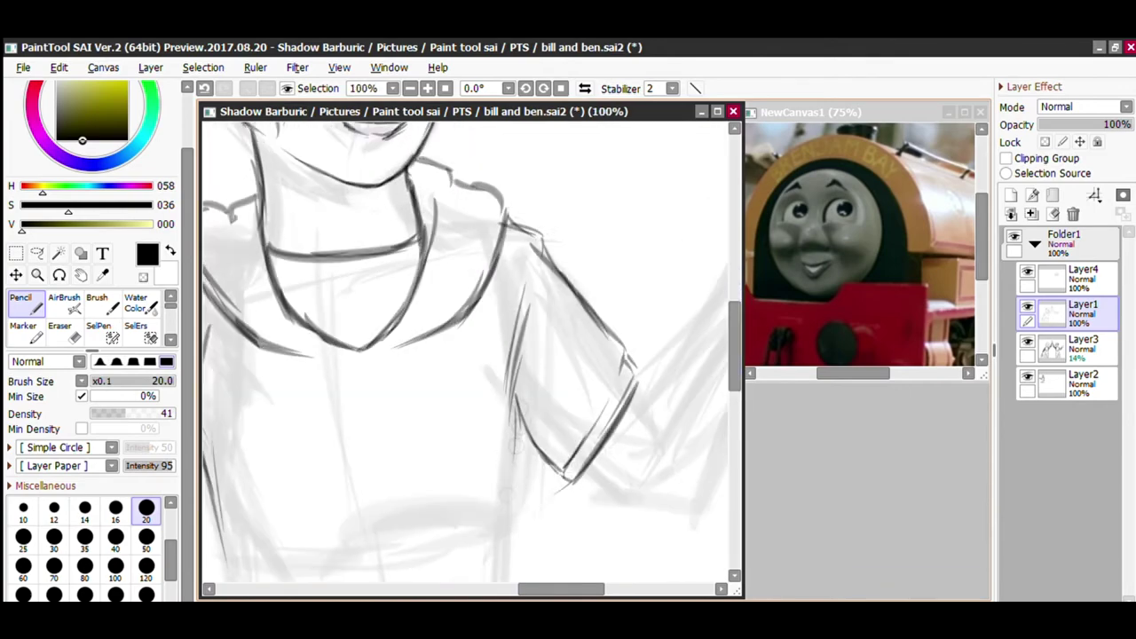
Outline the sides of the second character's hoodie down to the bunched waist, adding the hem and fabric folds.
scroll(465, 353, down, 1)
drag(735, 346, 735, 382)
drag(508, 260, 484, 447)
drag(506, 268, 499, 456)
scroll(504, 479, down, 1)
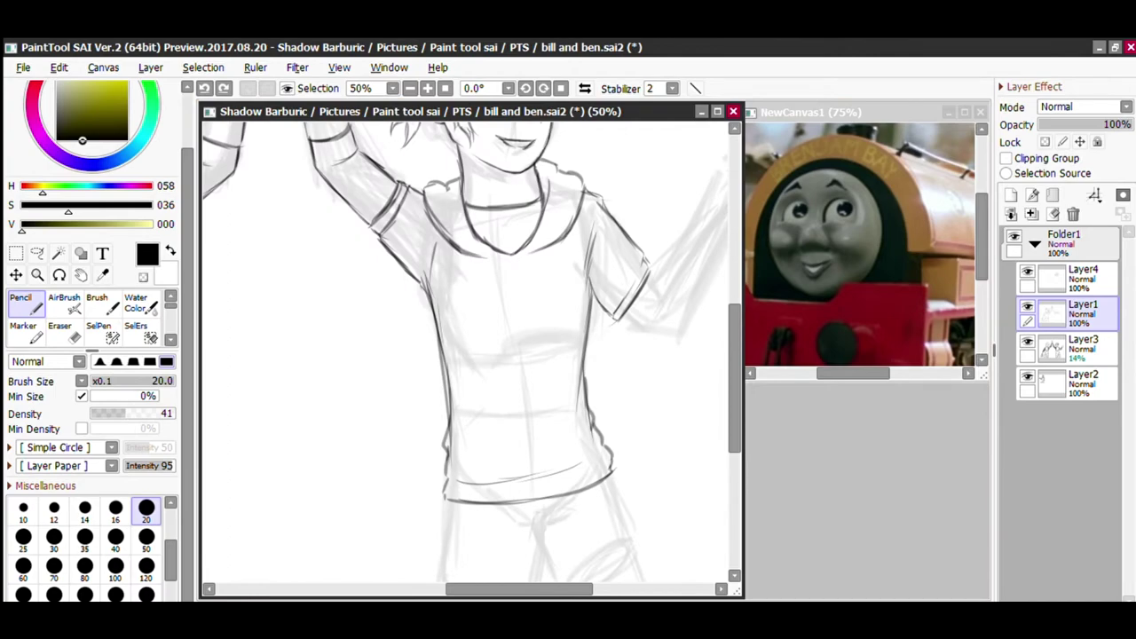
scroll(618, 389, up, 1)
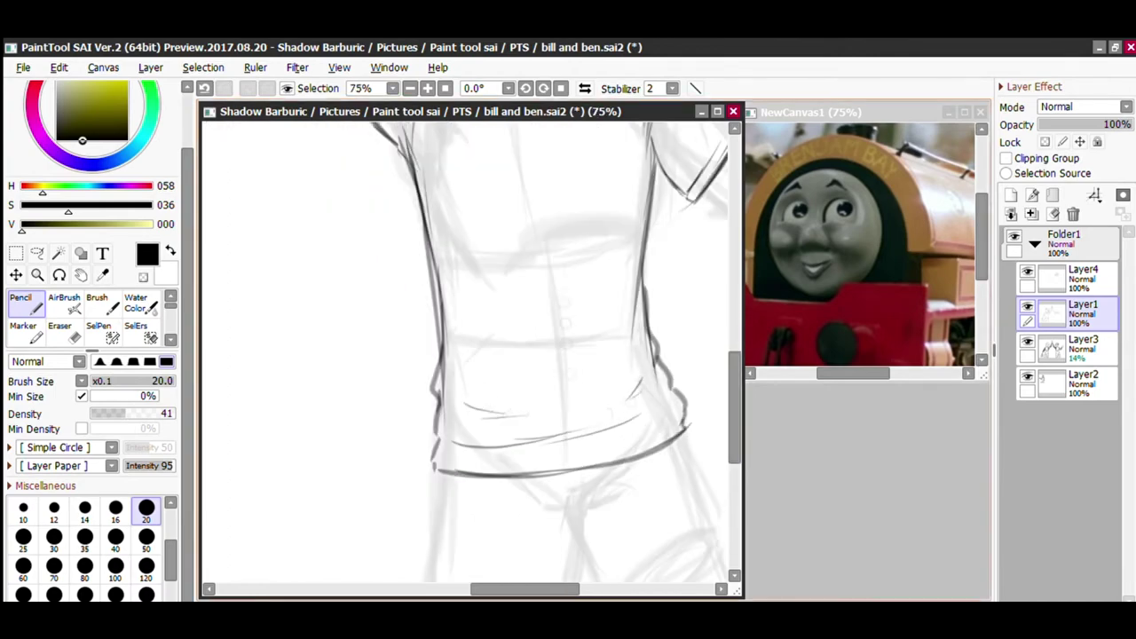
Draw the two hanging drawstrings with their eyelets below the second character's hood.
scroll(535, 395, down, 2)
mouse_move(534, 589)
mouse_down()
mouse_move(488, 590)
mouse_move(565, 589)
mouse_up()
drag(735, 393, 735, 360)
scroll(568, 382, up, 3)
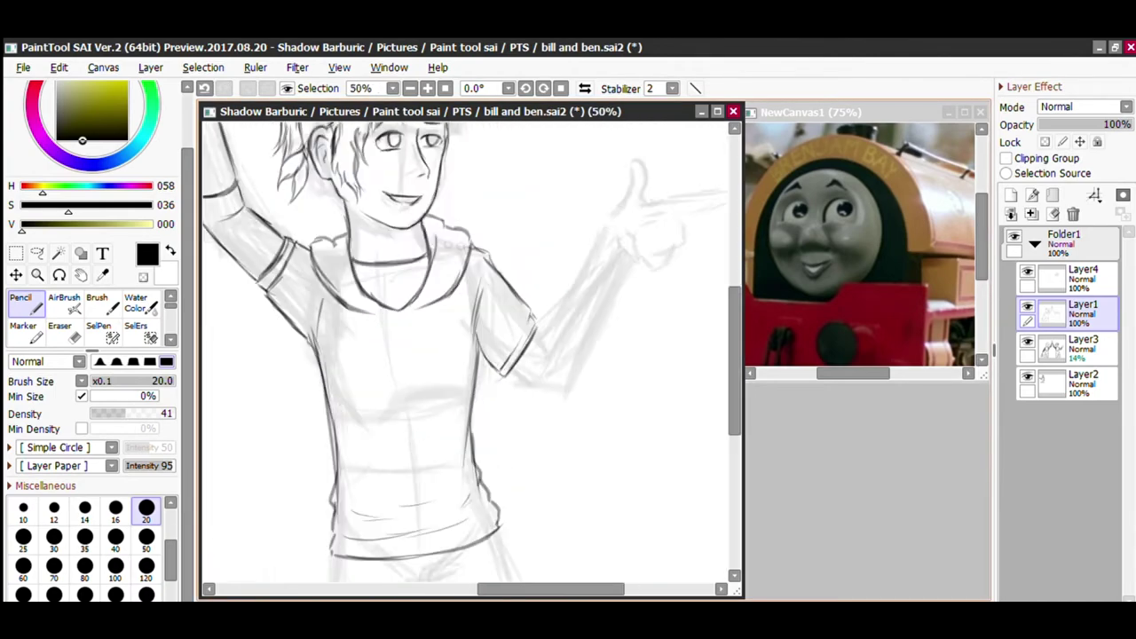
drag(566, 590, 537, 589)
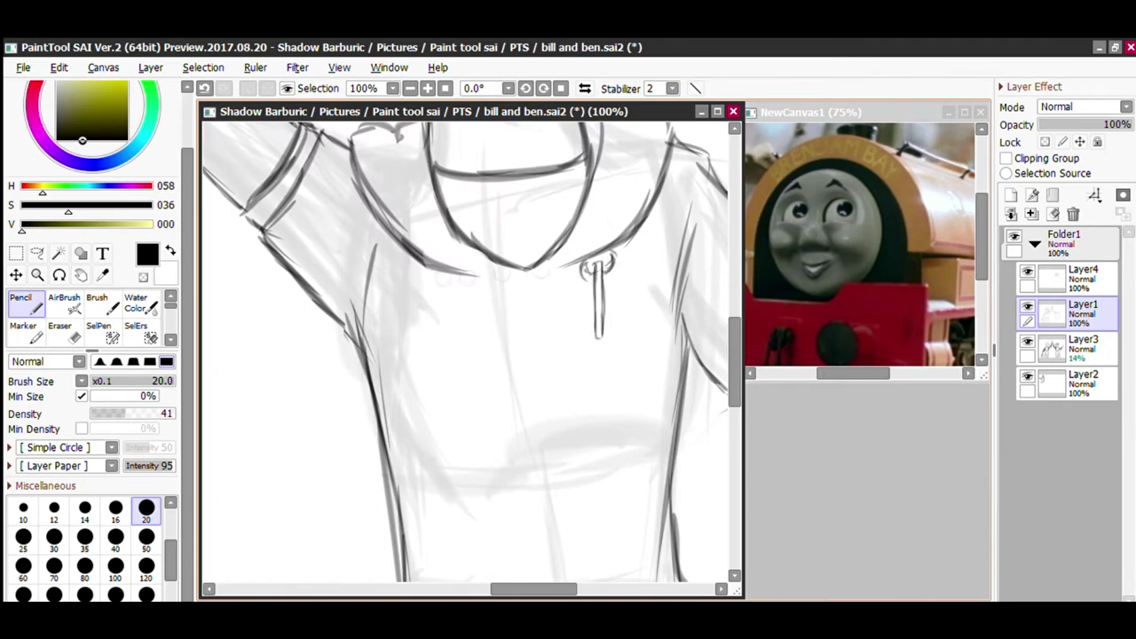
scroll(456, 293, down, 1)
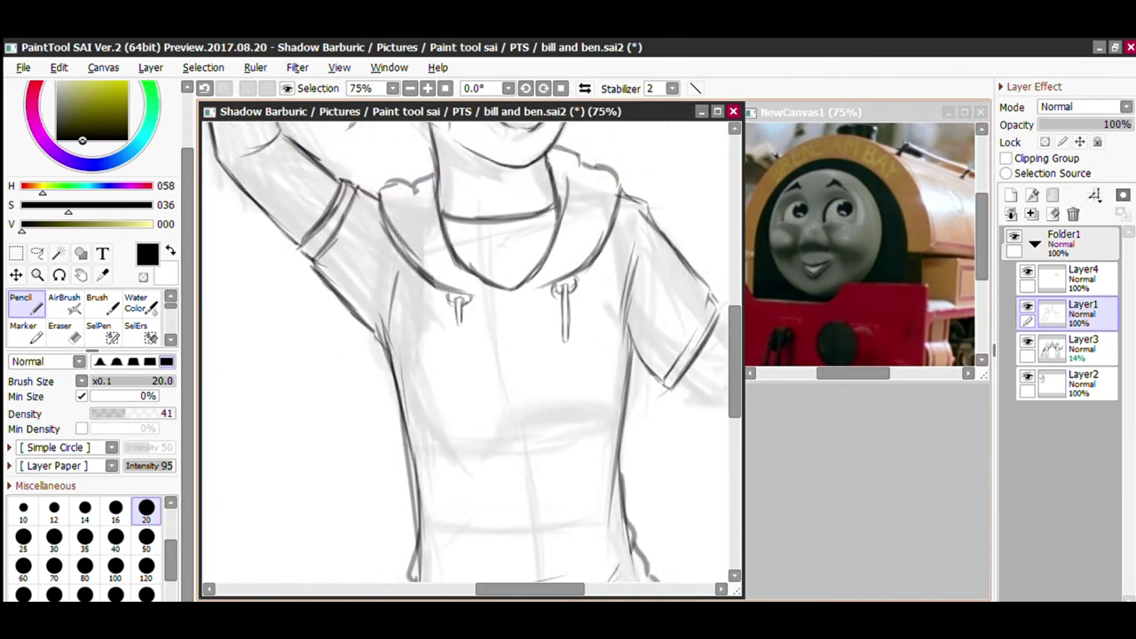
Draw the hoodie's centre zip line from the neckline V to the hem, redoing the first stroke.
drag(513, 232, 535, 461)
scroll(543, 567, down, 1)
key(ctrl+z)
drag(515, 178, 545, 474)
scroll(556, 499, down, 2)
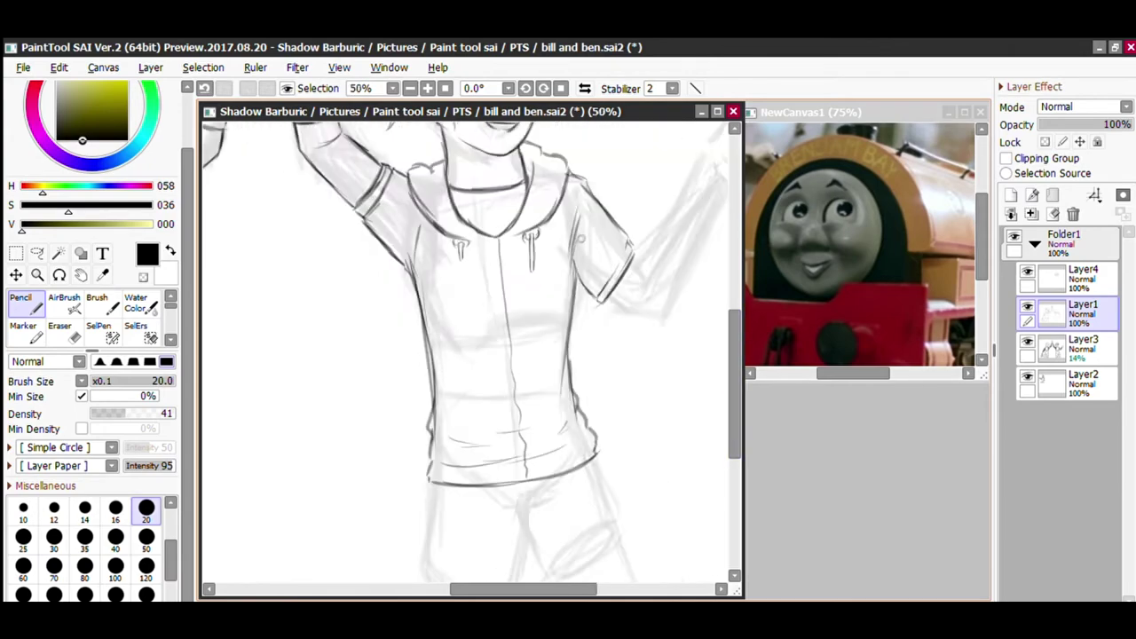
Draw the bent arm's inner forearm edge, the curved forearm band and the crease at the inner elbow.
scroll(714, 355, up, 2)
drag(735, 357, 735, 302)
scroll(657, 444, up, 1)
drag(592, 590, 603, 589)
drag(575, 307, 494, 504)
drag(432, 408, 503, 488)
mouse_move(432, 414)
mouse_down()
mouse_move(506, 264)
mouse_move(388, 498)
mouse_up()
Outline the underside of the bent arm from the sleeve cuff around the elbow and up the forearm.
drag(735, 336, 735, 357)
mouse_move(492, 372)
mouse_down()
mouse_move(443, 458)
mouse_move(556, 461)
mouse_up()
key(h)
drag(518, 476, 595, 427)
drag(551, 338, 535, 349)
key(h)
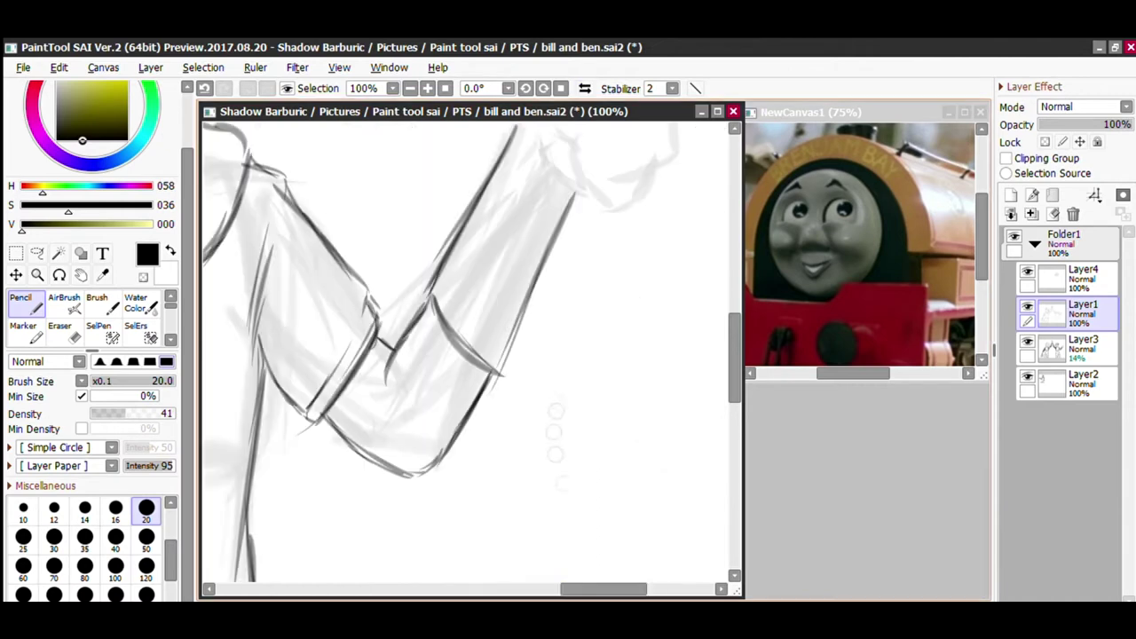
Extend the bent forearm's edges to the wrist and draw the upright thumb with its nail.
drag(603, 589, 620, 589)
drag(734, 357, 735, 329)
drag(473, 332, 405, 505)
mouse_move(410, 282)
mouse_down()
mouse_move(448, 206)
mouse_move(473, 178)
mouse_move(496, 180)
mouse_up()
drag(735, 331, 734, 307)
drag(473, 301, 477, 256)
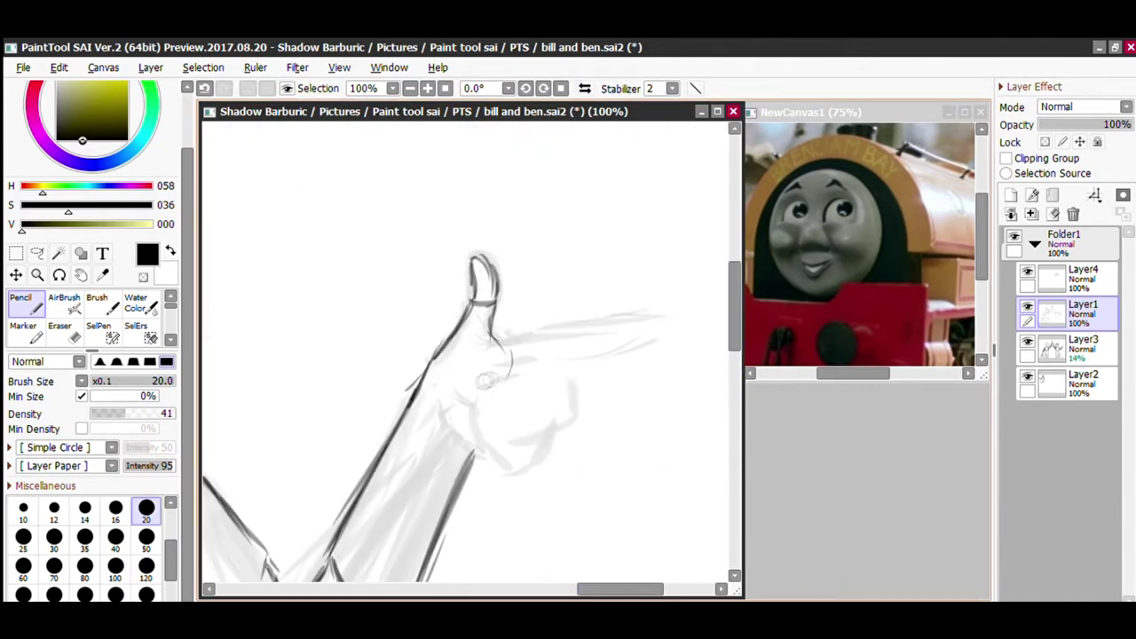
Draw the pointing index finger and the outline of the closed fist beneath it.
drag(493, 345, 568, 325)
mouse_move(561, 330)
mouse_down()
mouse_move(561, 355)
mouse_move(636, 320)
mouse_move(559, 356)
mouse_up()
drag(566, 404, 493, 452)
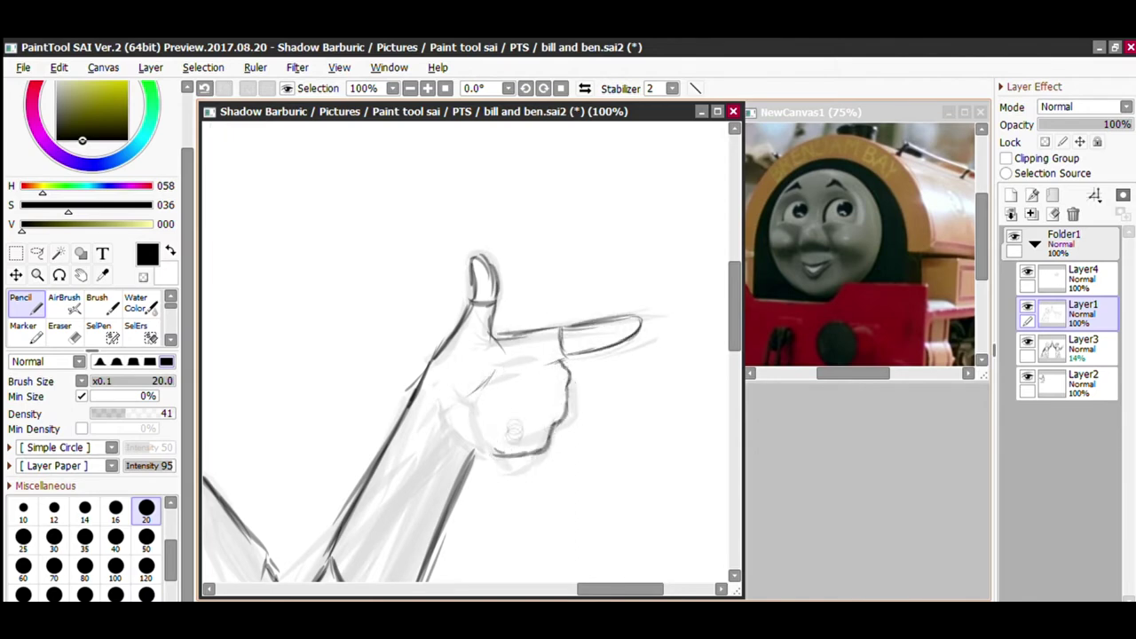
drag(493, 403, 560, 368)
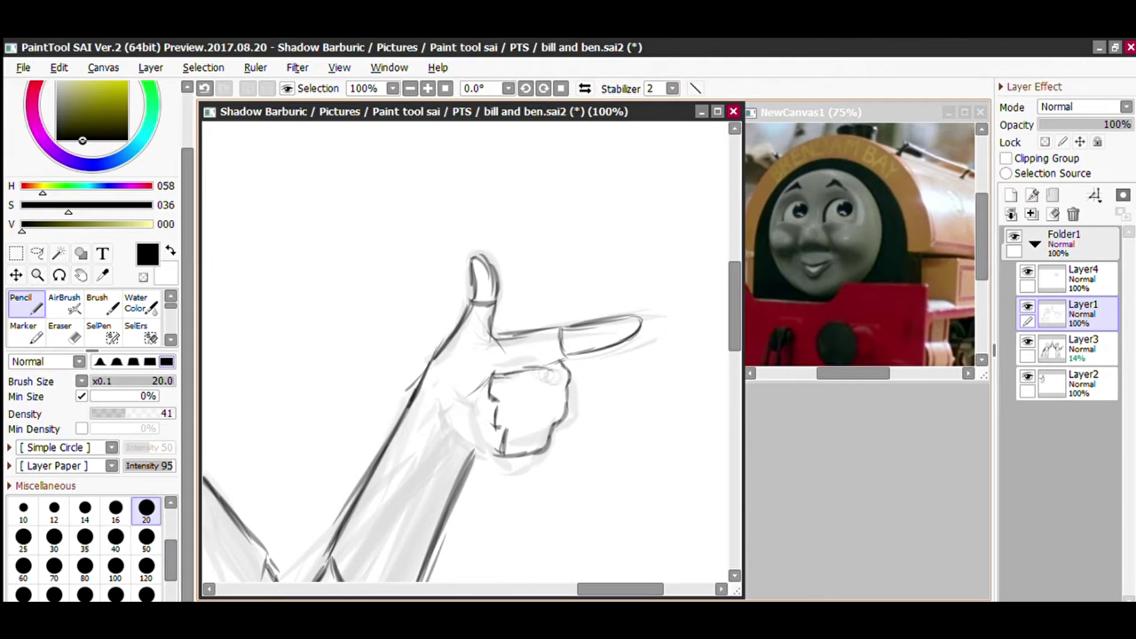
Draw the heel of the pointing hand, the curled fingertips and the lines separating the folded fingers.
drag(465, 440, 440, 395)
scroll(470, 362, down, 1)
drag(735, 307, 734, 327)
scroll(586, 324, up, 1)
drag(552, 318, 521, 326)
drag(568, 284, 529, 290)
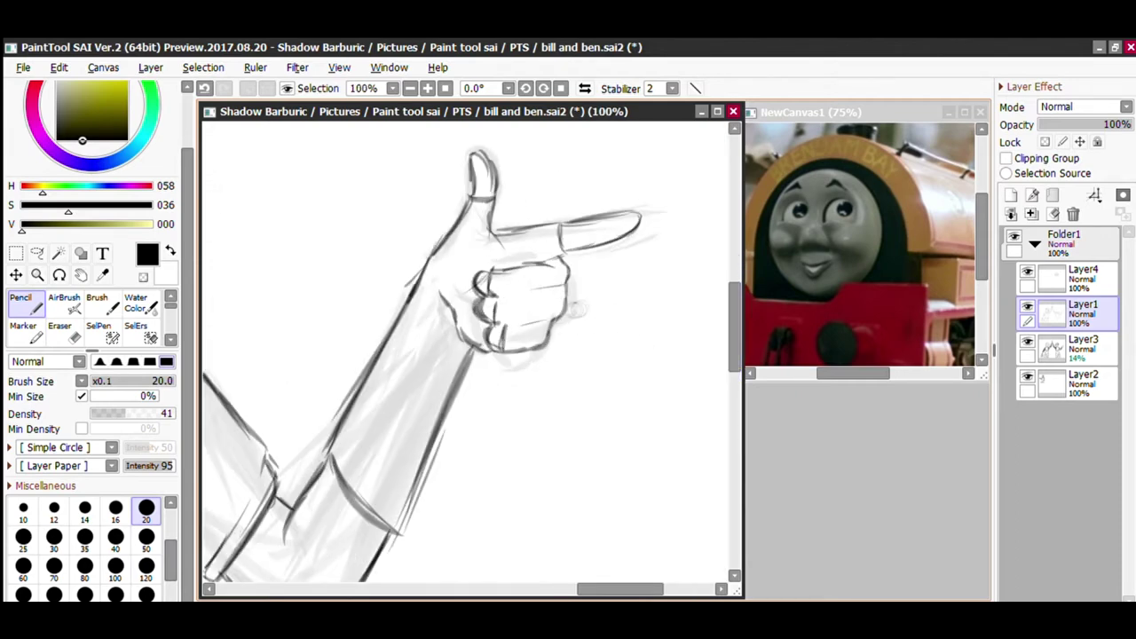
Lower the opacity of Layer3 to 4% and make Layer4 the active layer.
drag(619, 589, 544, 590)
scroll(568, 355, down, 3)
drag(735, 329, 735, 423)
scroll(586, 355, up, 1)
click(1083, 348)
drag(1053, 125, 1042, 125)
click(1082, 275)
scroll(488, 393, down, 1)
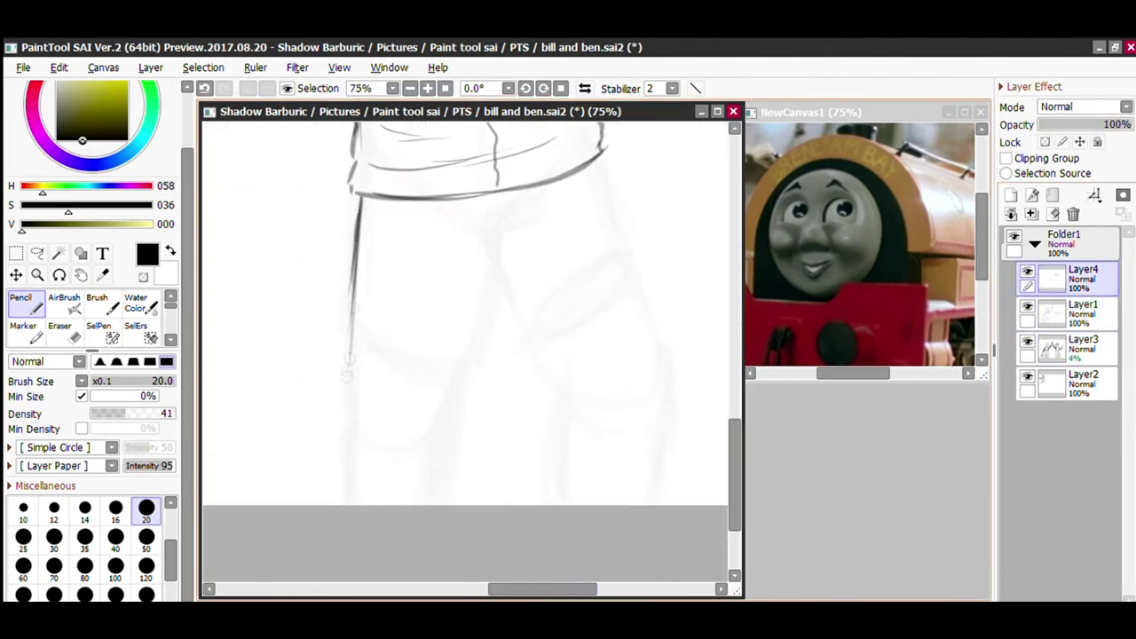
Outline the second character's knee-length shorts with a pocket line and hems, and the legs down to the canvas edge.
key(h)
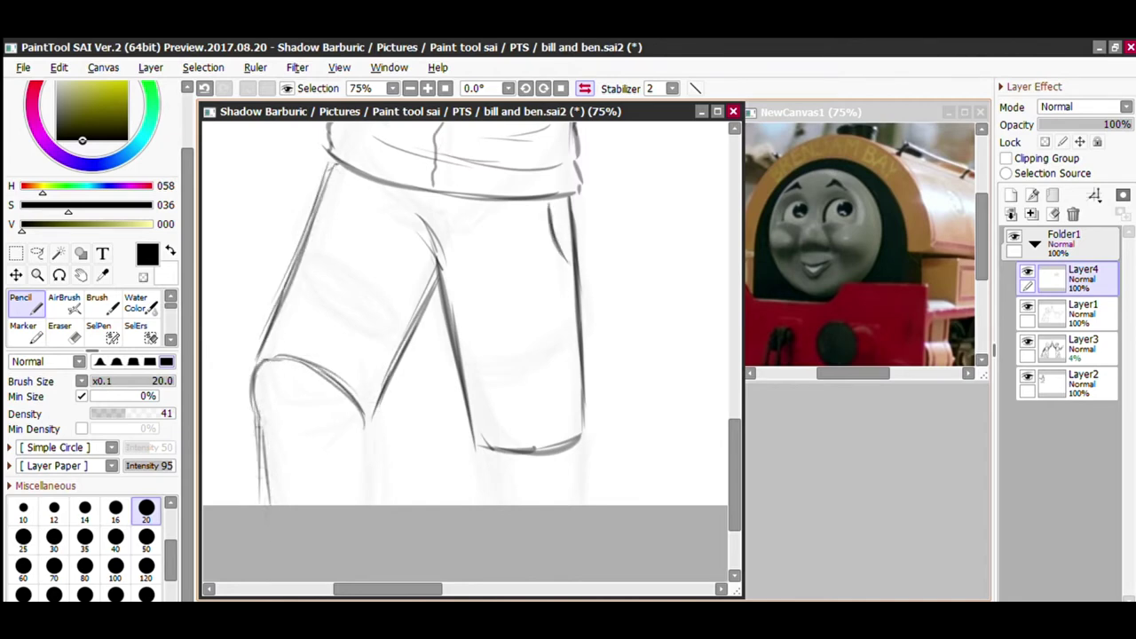
drag(576, 494, 572, 504)
drag(485, 449, 487, 504)
scroll(479, 355, down, 3)
scroll(337, 368, up, 3)
Add a pocket line to the shorts of the character carrying the basket.
drag(388, 589, 548, 589)
scroll(574, 421, down, 3)
scroll(575, 421, up, 3)
drag(354, 180, 334, 229)
scroll(461, 497, down, 3)
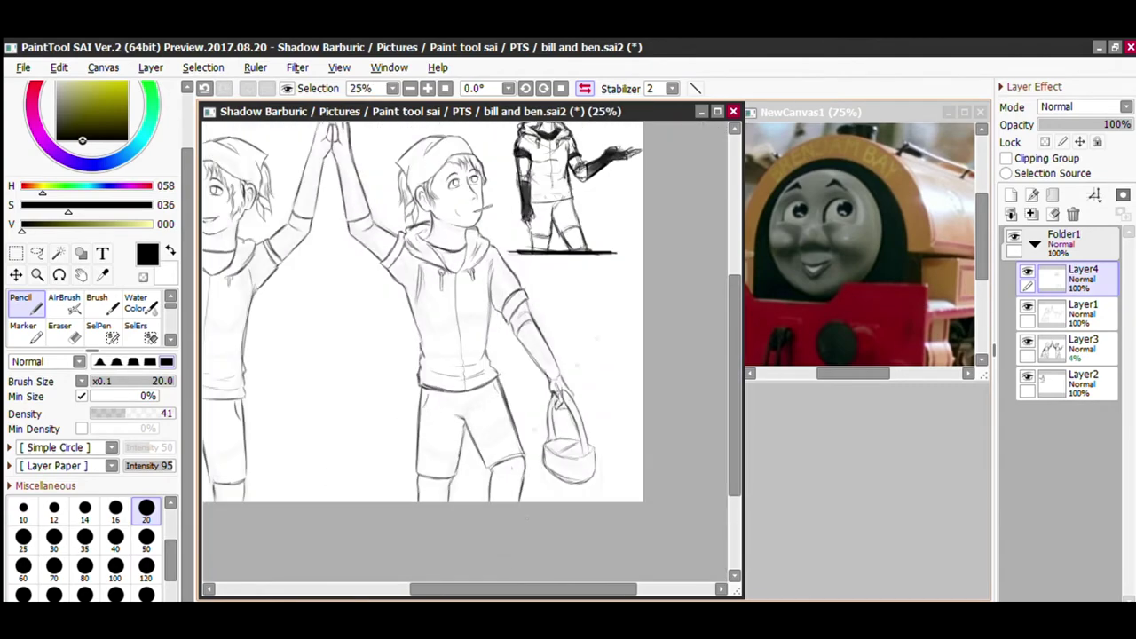
Lasso the second character's shorts and legs and deform them so they widen towards the canvas edge.
key(h)
drag(735, 385, 735, 368)
drag(406, 589, 443, 589)
drag(735, 367, 735, 396)
drag(443, 589, 511, 589)
scroll(465, 353, up, 1)
click(38, 254)
drag(566, 384, 486, 403)
key(ctrl+t)
drag(454, 536, 441, 536)
drag(603, 536, 621, 540)
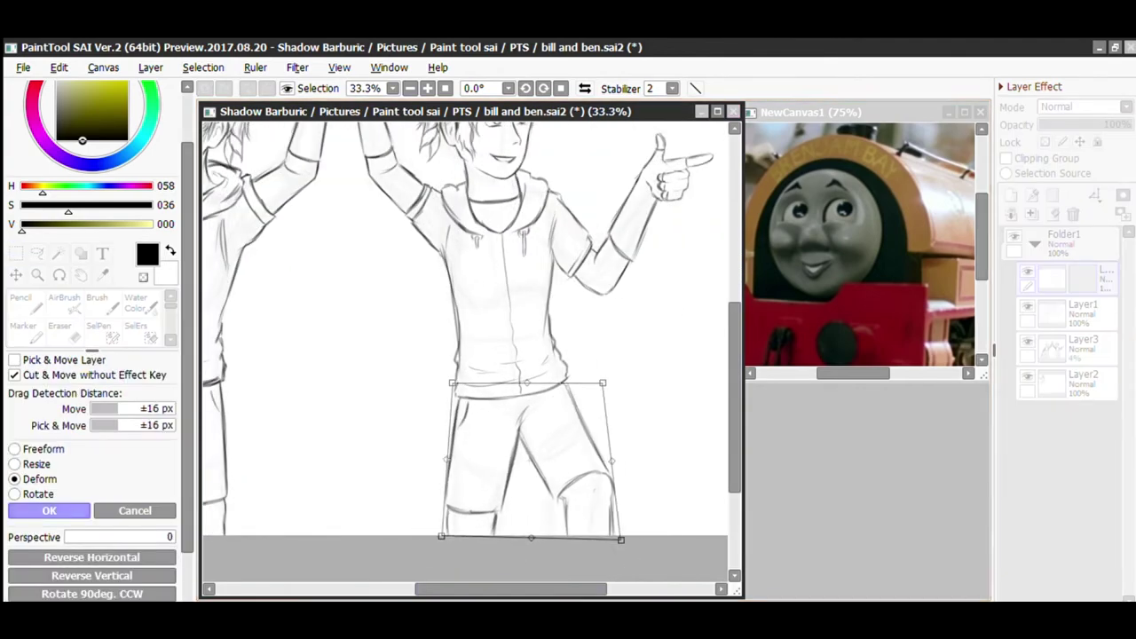
key(Return)
key(ctrl+d)
Merge Layer4 down into Layer1.
scroll(465, 353, down, 2)
drag(499, 589, 417, 589)
scroll(465, 353, up, 1)
key(ctrl+e)
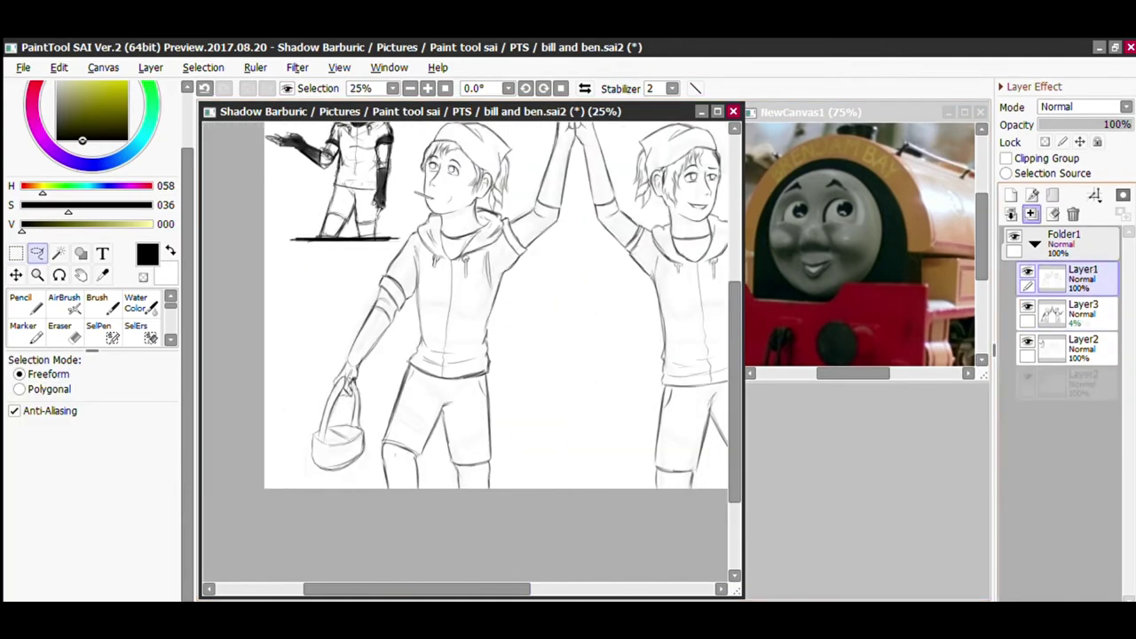
Lasso the basket carrier's leg farther from the basket and deform it to be wider at its lower end.
scroll(470, 355, up, 2)
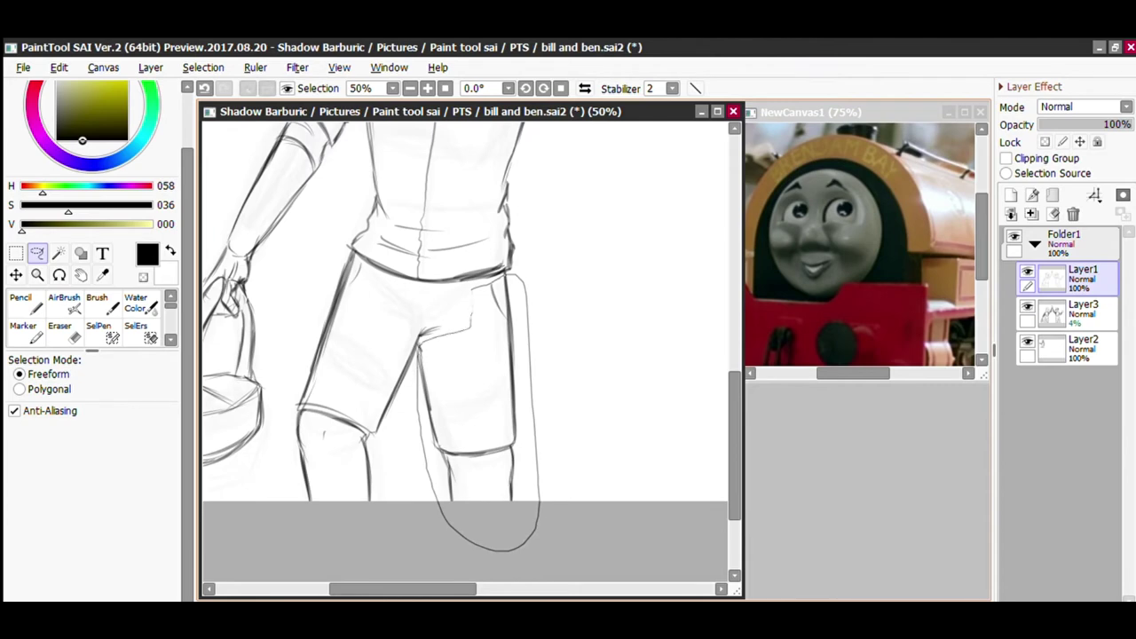
key(ctrl+t)
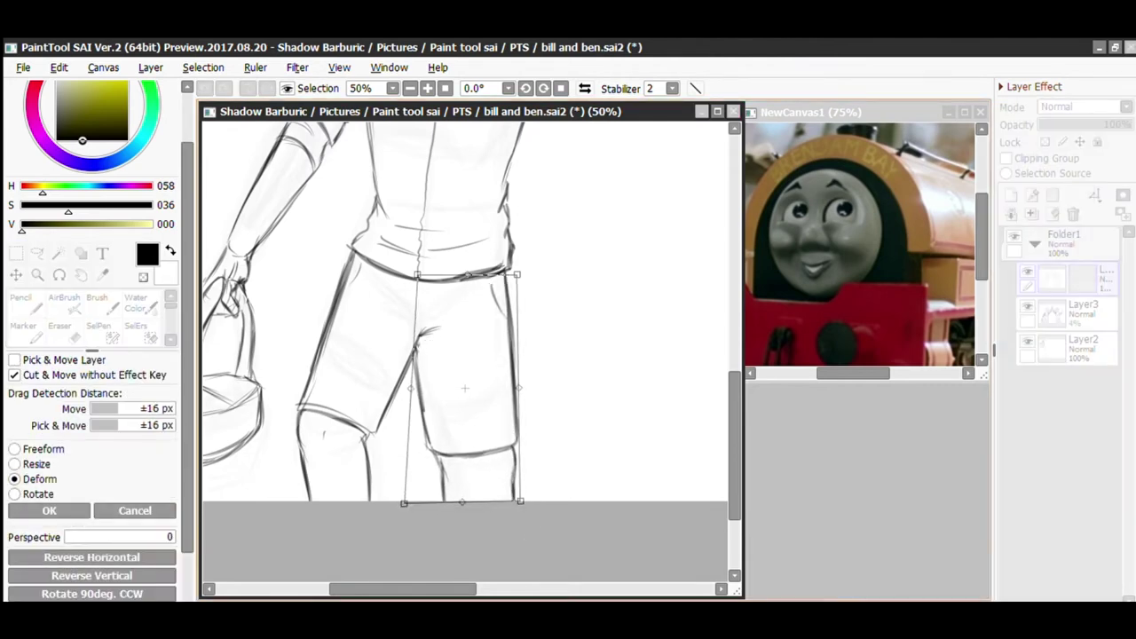
key(Return)
key(ctrl+d)
Lasso the basket carrier's leg nearer the basket and deform it to be wider at its lower end.
scroll(465, 353, down, 3)
scroll(465, 346, up, 2)
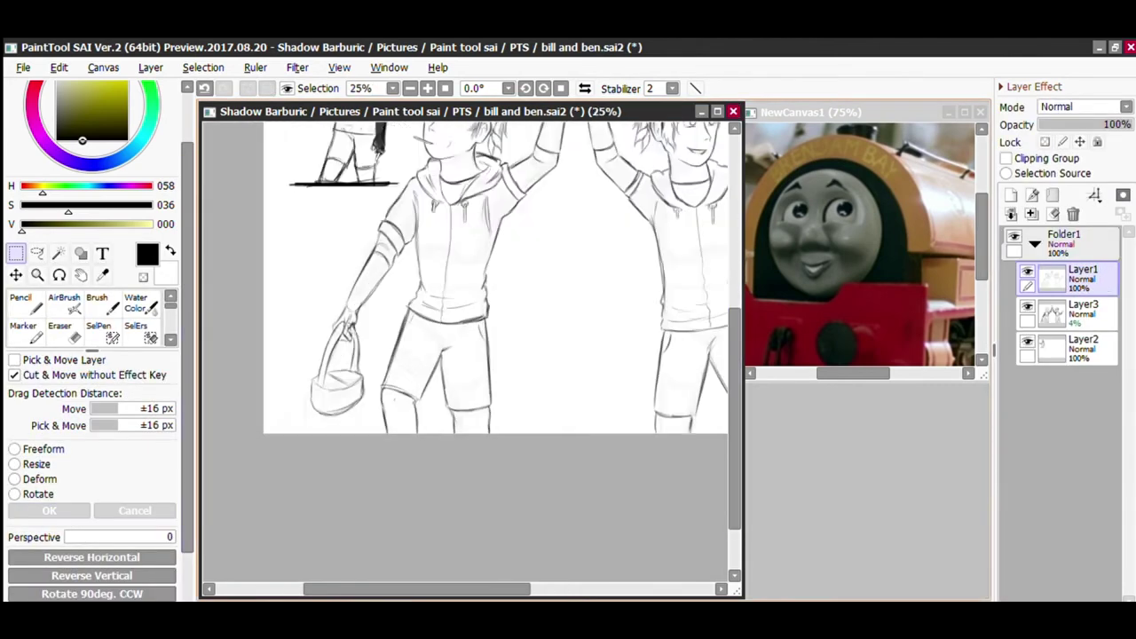
key(l)
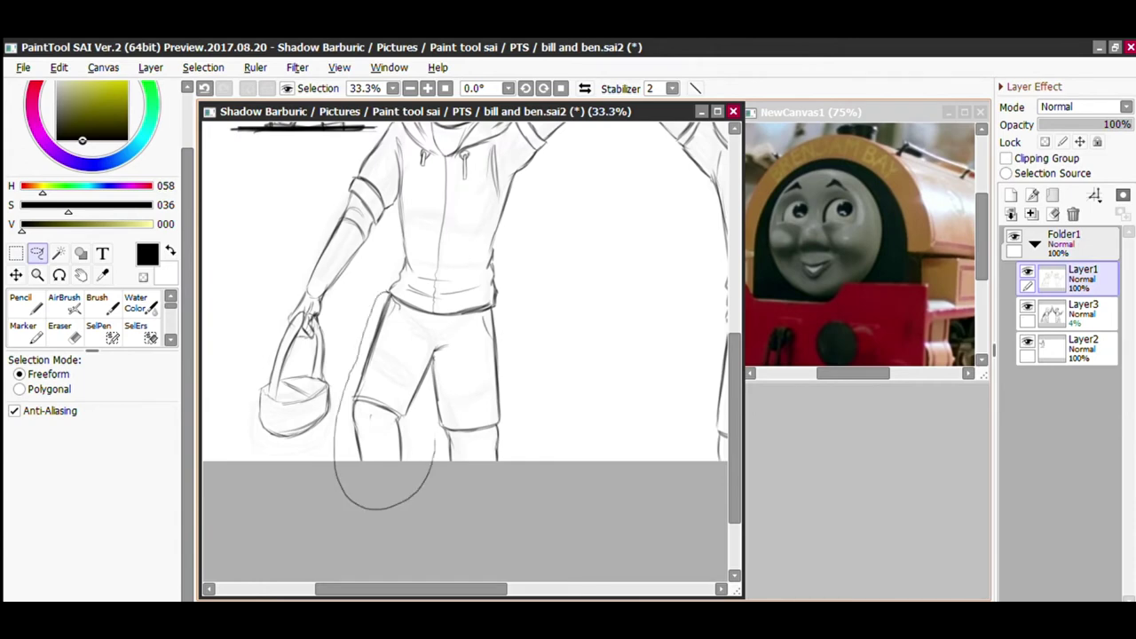
drag(454, 335, 392, 292)
key(ctrl+t)
drag(352, 463, 357, 467)
drag(451, 292, 446, 288)
drag(358, 468, 350, 471)
drag(453, 463, 469, 466)
key(Return)
scroll(473, 292, down, 2)
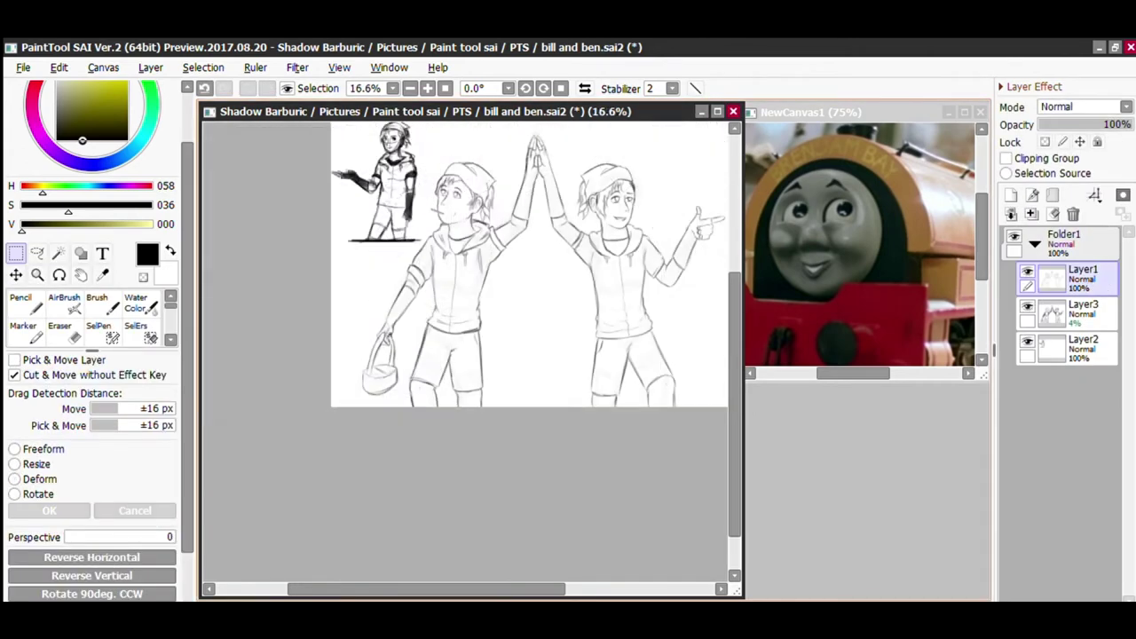
scroll(470, 328, up, 1)
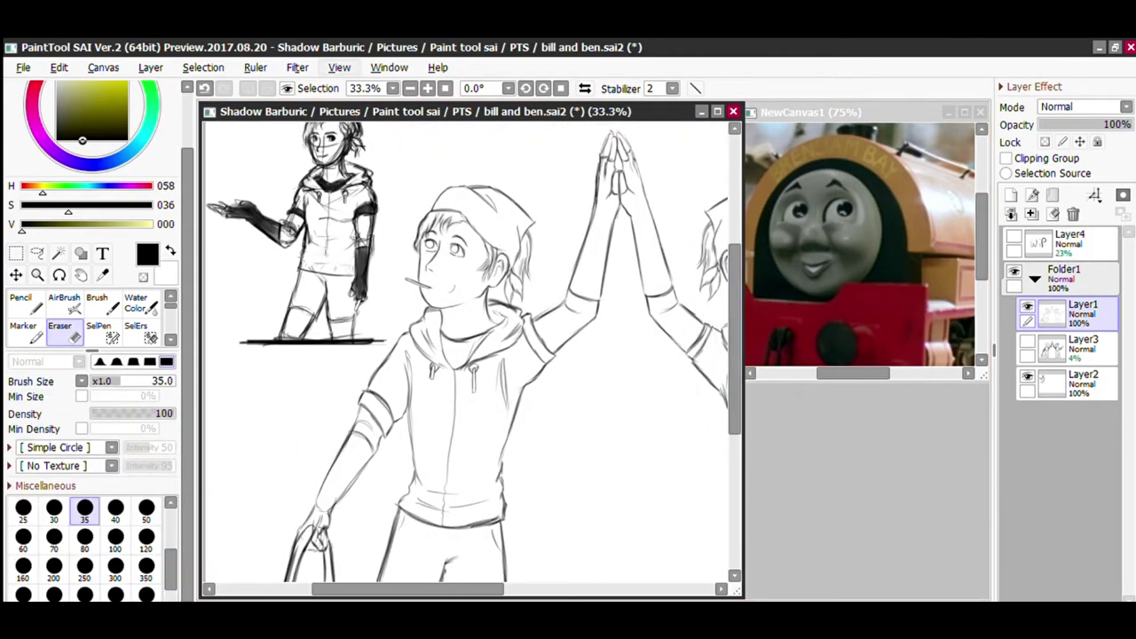
Group Layer1 in a new Folder2 and add a Multiply Folder3 above it containing a new Normal-mode layer.
click(1053, 195)
drag(1081, 348, 1078, 313)
click(1010, 194)
click(1085, 106)
click(1069, 135)
click(1052, 194)
click(1085, 107)
click(1070, 135)
drag(1082, 383, 1083, 347)
click(1084, 106)
click(1069, 120)
Set a tan Pencil colour of about H 32, S 36, V 79 and paint a first skin patch down the basket carrier's face.
key(n)
mouse_move(407, 589)
mouse_down()
mouse_move(439, 589)
mouse_move(425, 589)
mouse_up()
click(33, 186)
click(124, 225)
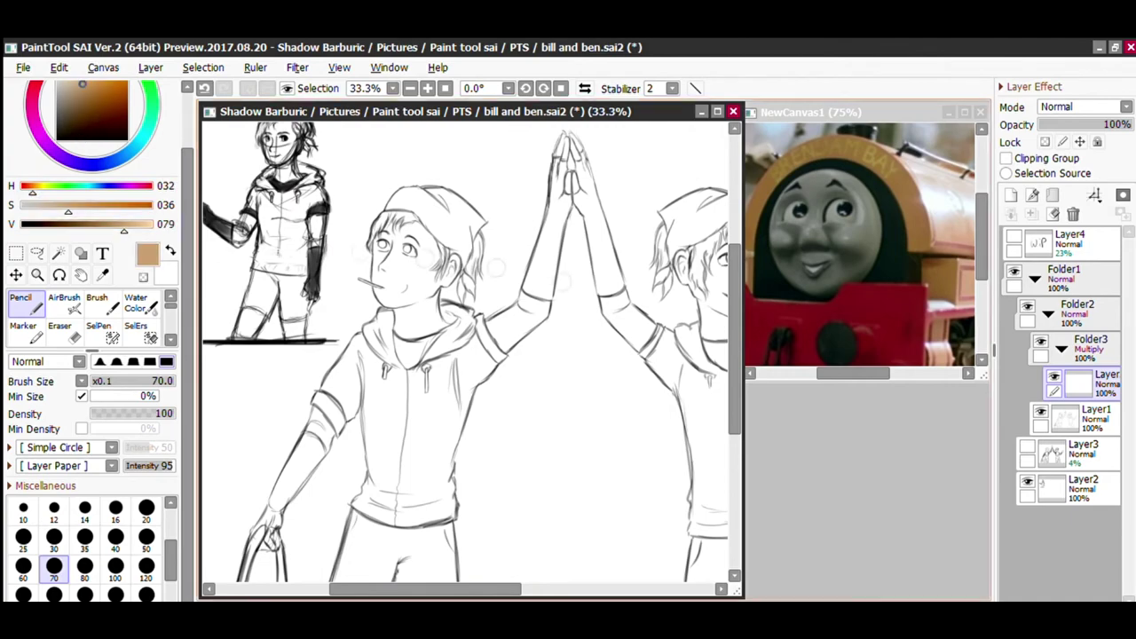
scroll(469, 573, up, 2)
scroll(465, 359, right, 4)
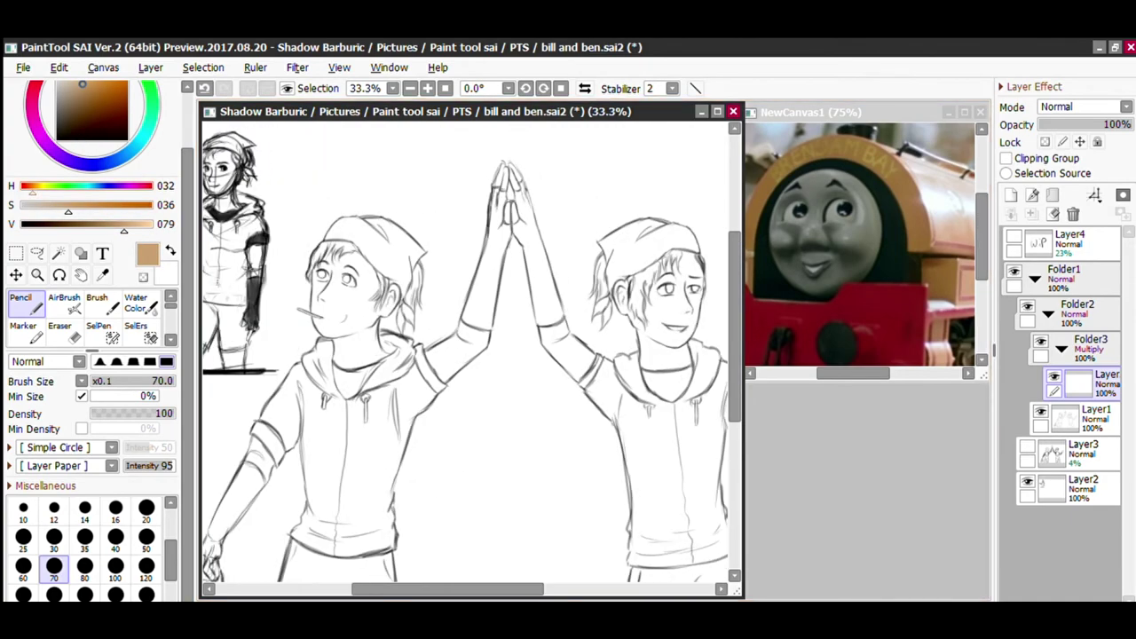
drag(447, 589, 402, 589)
scroll(470, 294, up, 3)
drag(434, 174, 421, 211)
drag(446, 166, 412, 340)
scroll(505, 205, down, 2)
scroll(506, 205, up, 1)
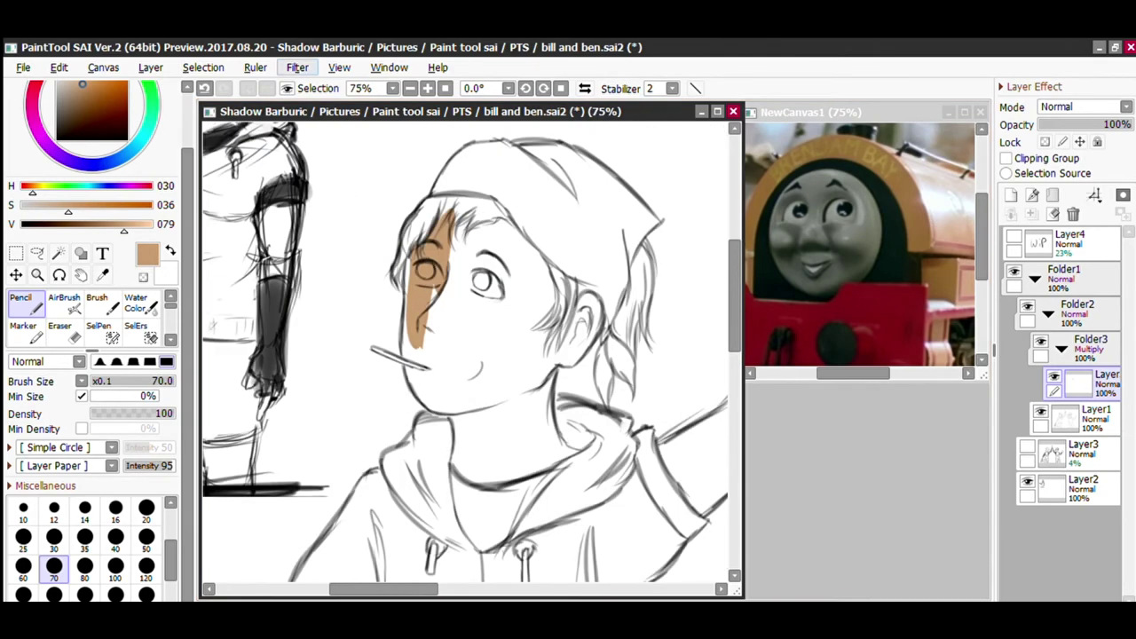
Recolour the painted skin patch to a lighter beige with a filter and sample H 38, S 24, V 84 from it.
click(298, 67)
click(332, 87)
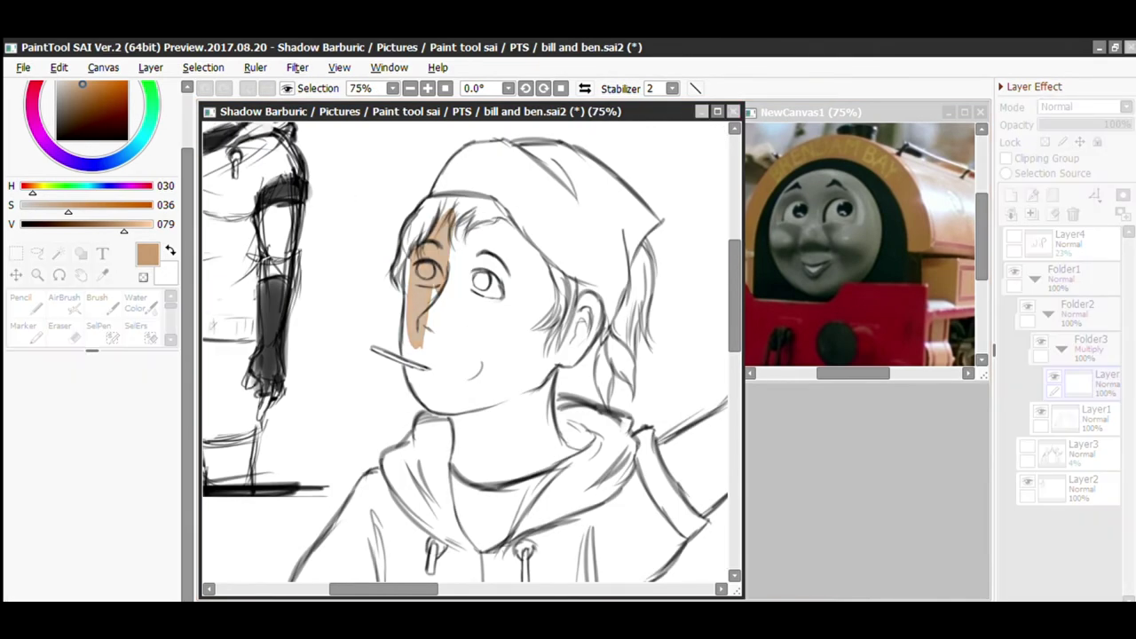
key(Return)
alt+click(409, 306)
scroll(465, 353, up, 1)
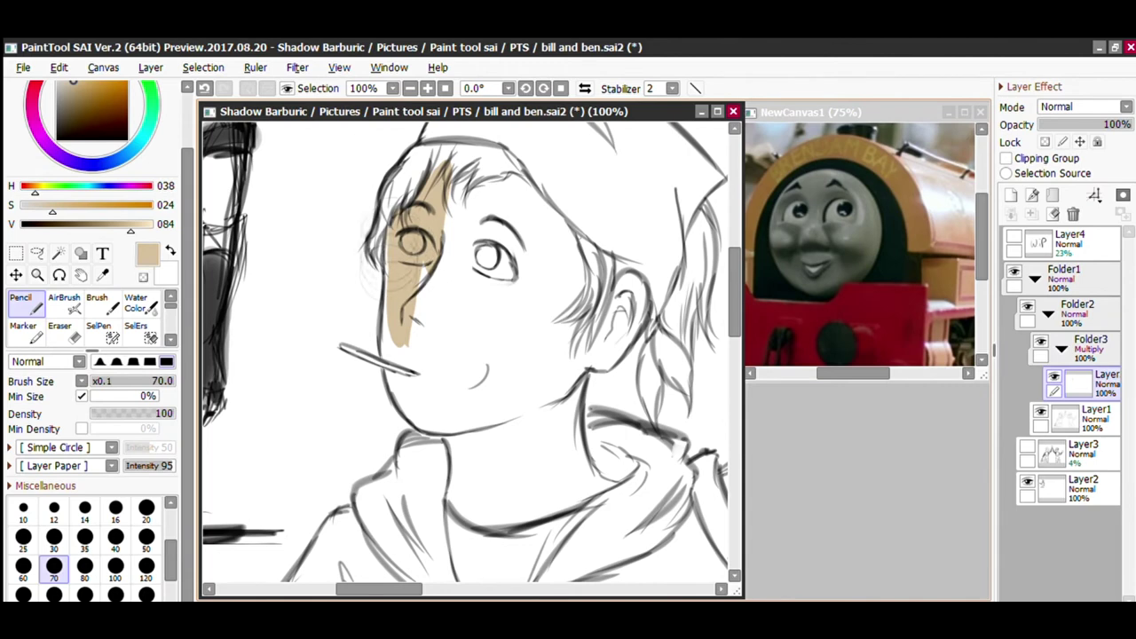
Fill the basket carrier's face, ear and neck with the beige skin colour.
mouse_move(451, 426)
mouse_down()
mouse_move(504, 510)
mouse_move(615, 480)
mouse_move(579, 346)
mouse_move(602, 341)
mouse_move(634, 293)
mouse_up()
mouse_move(577, 364)
mouse_down()
mouse_move(497, 178)
mouse_move(426, 302)
mouse_move(515, 231)
mouse_move(492, 456)
mouse_move(540, 456)
mouse_move(533, 248)
mouse_move(546, 408)
mouse_up()
scroll(576, 528, down, 5)
Fill the basket carrier's lowered forearm, hand and fingers with the beige skin colour.
scroll(678, 424, down, 1)
scroll(624, 272, left, 3)
scroll(586, 244, down, 3)
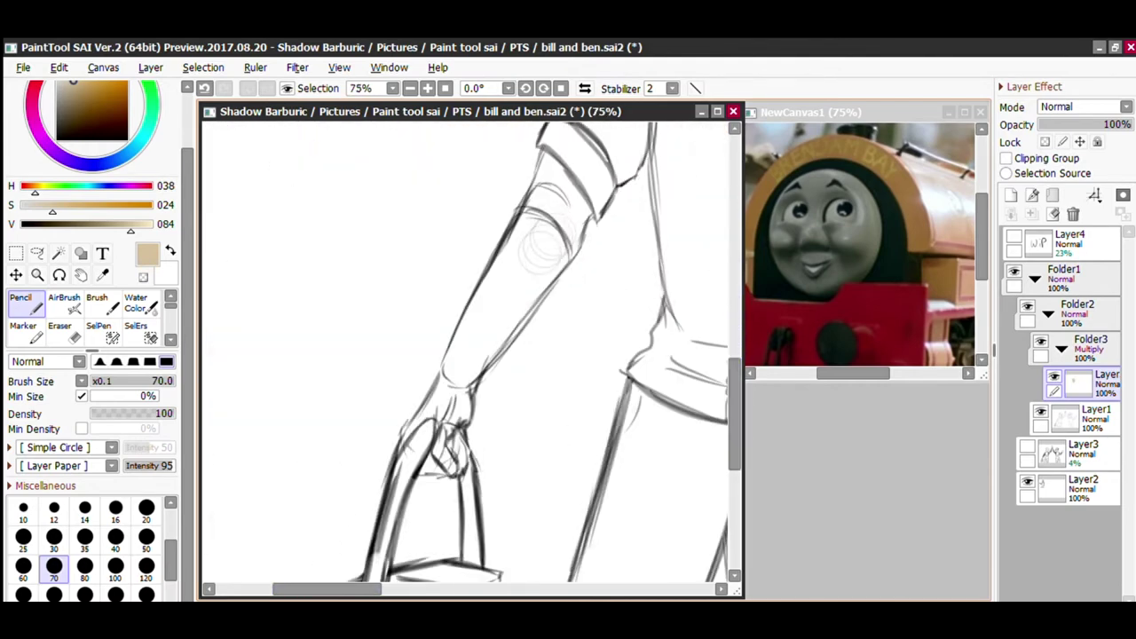
mouse_move(500, 287)
mouse_down()
mouse_move(526, 220)
mouse_move(466, 363)
mouse_move(545, 244)
mouse_move(484, 333)
mouse_up()
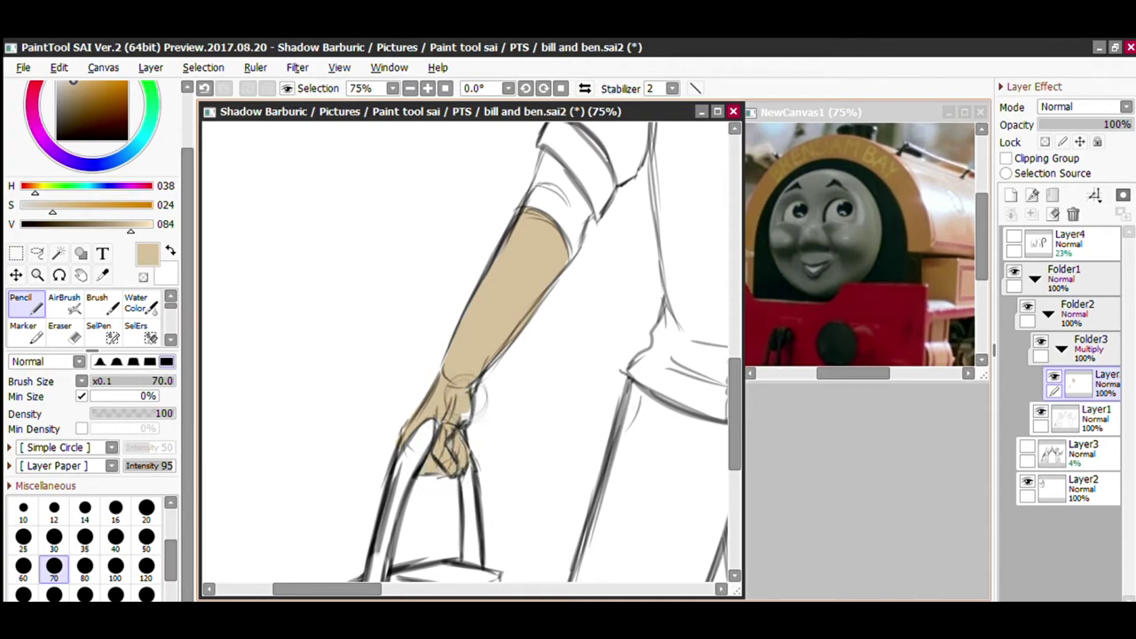
drag(470, 393, 465, 419)
Paint skin colour on the lowered arm between the rolled sleeve and the line below the elbow.
drag(327, 589, 411, 589)
mouse_move(734, 414)
mouse_down()
mouse_move(735, 301)
mouse_move(734, 398)
mouse_up()
drag(411, 589, 348, 589)
scroll(441, 164, up, 1)
mouse_move(438, 252)
mouse_down()
mouse_move(437, 298)
mouse_move(503, 333)
mouse_move(470, 395)
mouse_move(480, 319)
mouse_up()
Erase the skin colour from the lowered forearm and back of the hand, leaving only the fingers coloured.
key(e)
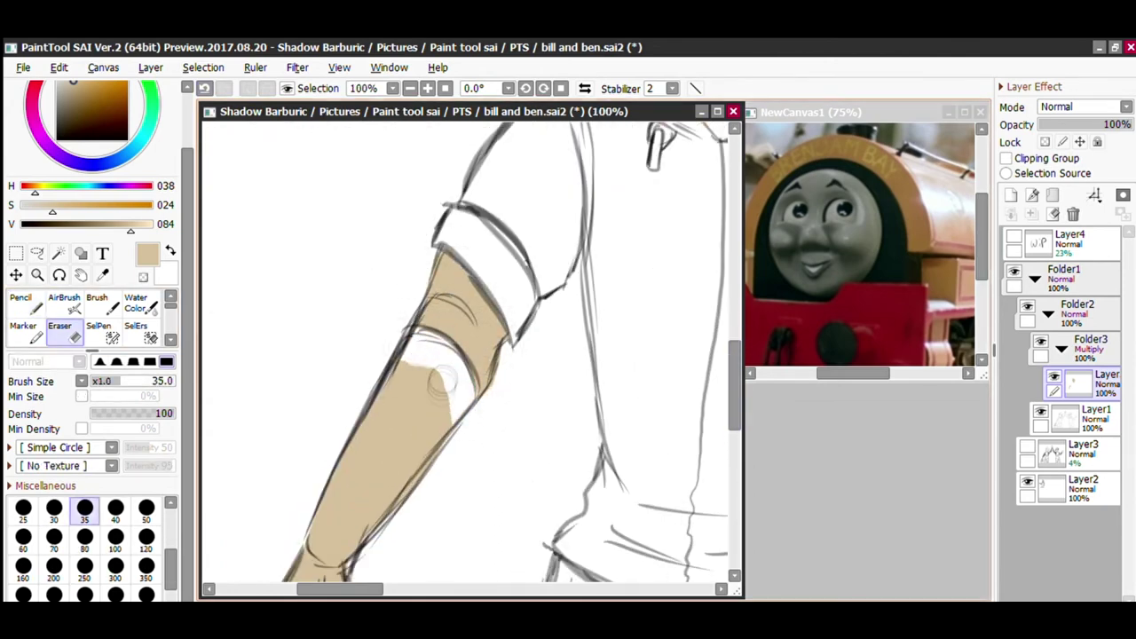
drag(451, 408, 391, 365)
drag(735, 385, 735, 418)
drag(340, 589, 322, 589)
mouse_move(441, 430)
mouse_down()
mouse_move(500, 346)
mouse_move(499, 209)
mouse_move(438, 364)
mouse_move(376, 422)
mouse_move(354, 496)
mouse_up()
click(84, 537)
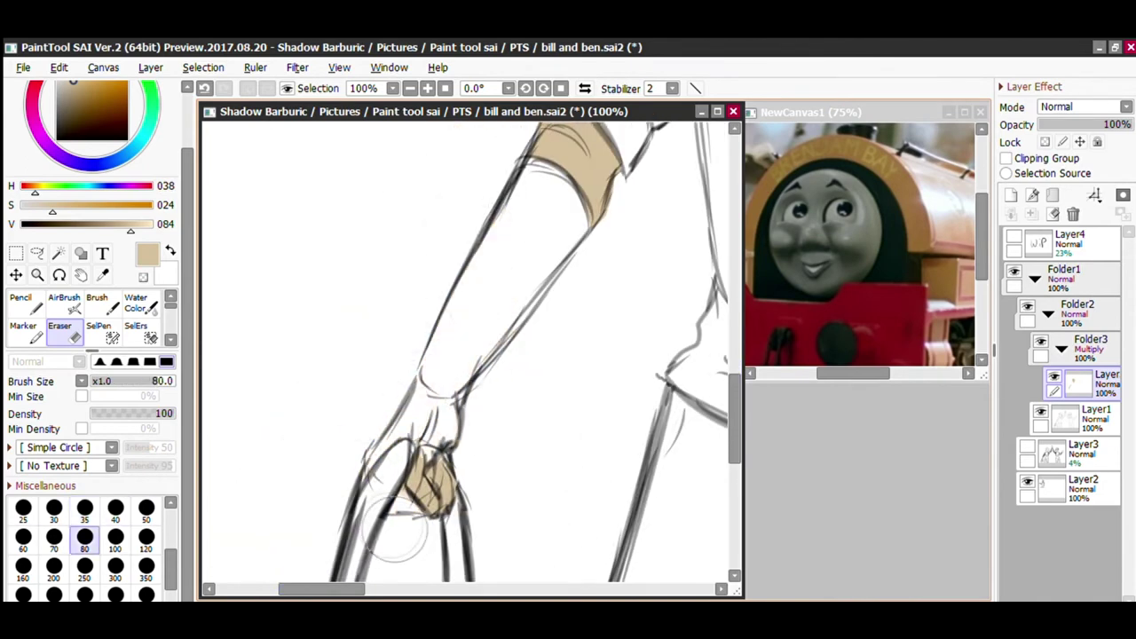
Fill the basket carrier's raised arm with skin colour between the sleeve and the glove edge.
scroll(474, 355, down, 1)
drag(341, 588, 418, 588)
drag(735, 413, 735, 307)
scroll(465, 351, up, 1)
mouse_move(407, 587)
mouse_down()
mouse_move(443, 587)
mouse_move(428, 587)
mouse_up()
key(n)
mouse_move(424, 401)
mouse_down()
mouse_move(473, 494)
mouse_move(601, 353)
mouse_move(591, 393)
mouse_move(566, 406)
mouse_move(584, 379)
mouse_move(457, 442)
mouse_up()
mouse_move(441, 388)
mouse_down()
mouse_move(503, 353)
mouse_move(521, 316)
mouse_up()
mouse_move(584, 345)
mouse_down()
mouse_move(523, 345)
mouse_move(512, 390)
mouse_up()
Fill the exposed fingertips and thumbs of both high-fiving hands with skin colour.
drag(735, 304, 735, 229)
drag(429, 587, 459, 588)
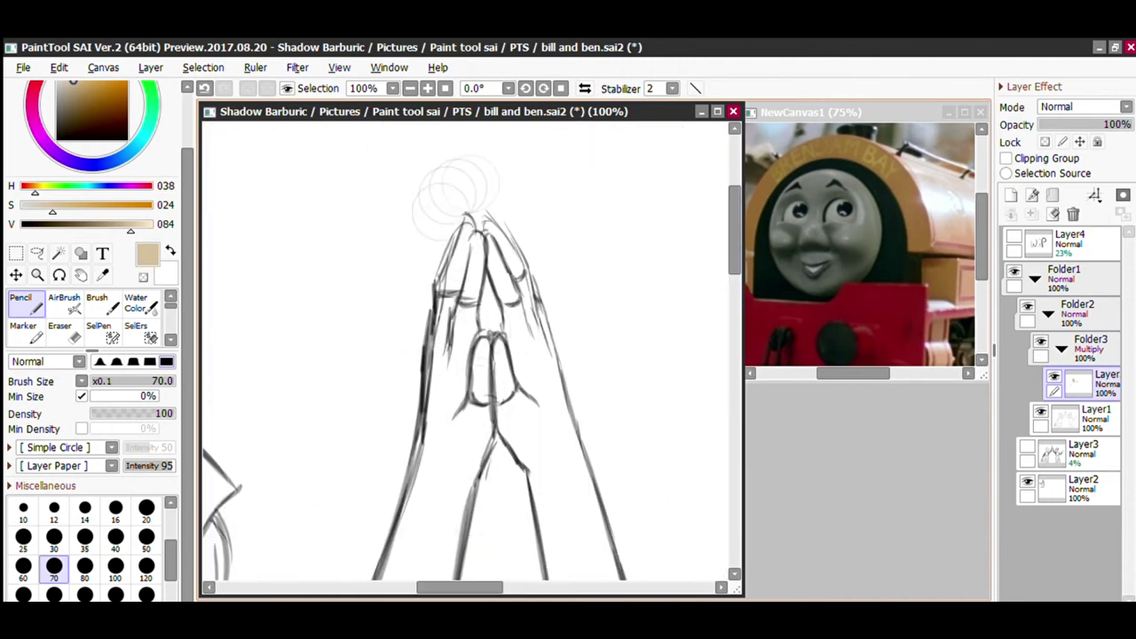
mouse_move(478, 341)
mouse_down()
mouse_move(473, 374)
mouse_move(504, 350)
mouse_up()
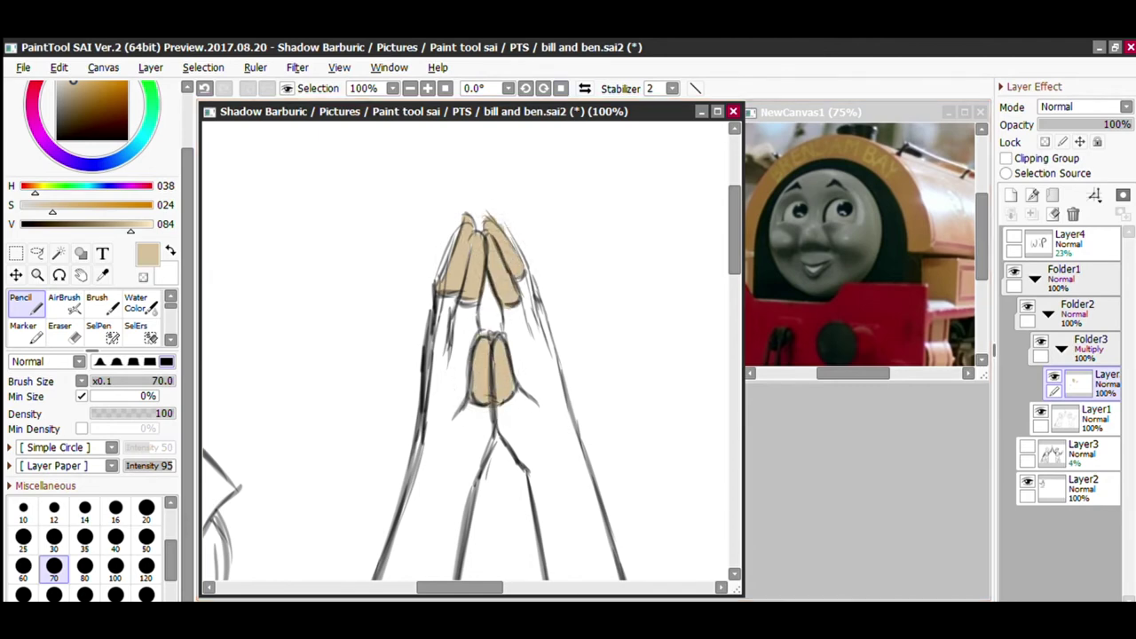
key(h)
key(e)
key(h)
key(n)
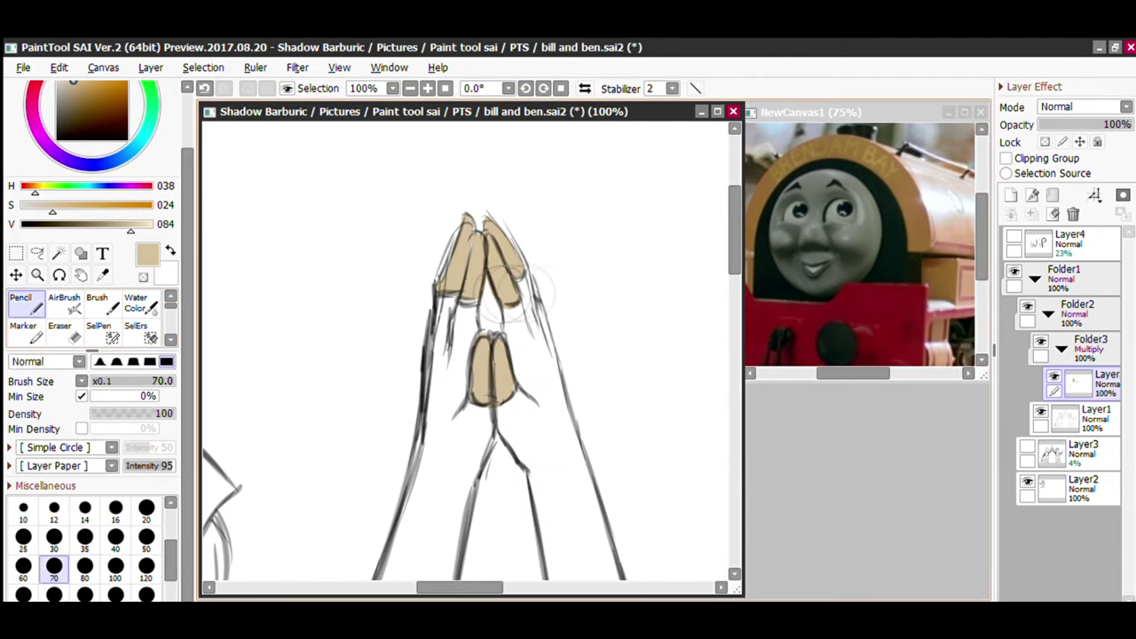
Paint skin colour on the second character's raised arm between the sleeve and the glove edge.
drag(440, 586, 474, 586)
drag(735, 230, 734, 305)
scroll(307, 324, up, 1)
drag(300, 328, 310, 385)
mouse_move(310, 385)
mouse_down()
mouse_move(307, 334)
mouse_move(367, 317)
mouse_move(391, 286)
mouse_move(413, 299)
mouse_move(501, 426)
mouse_move(533, 510)
mouse_move(506, 470)
mouse_move(355, 372)
mouse_move(431, 502)
mouse_move(413, 533)
mouse_move(497, 532)
mouse_move(473, 470)
mouse_move(349, 373)
mouse_move(396, 309)
mouse_move(362, 368)
mouse_up()
Paint skin colour over the second character's ear, forehead, eye area and the sides of the face.
drag(674, 355, 195, 355)
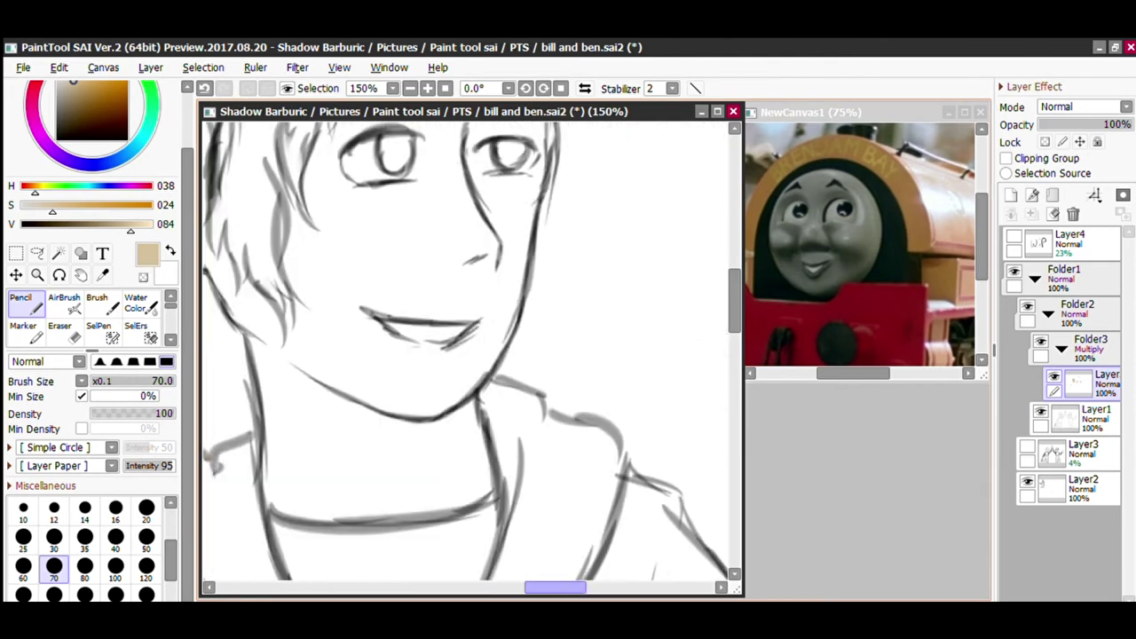
drag(448, 257, 459, 430)
mouse_move(458, 175)
mouse_down()
mouse_move(532, 337)
mouse_move(524, 461)
mouse_up()
drag(523, 462, 513, 492)
mouse_move(417, 258)
mouse_down()
mouse_move(426, 355)
mouse_move(408, 267)
mouse_move(434, 444)
mouse_move(450, 347)
mouse_move(479, 532)
mouse_move(462, 391)
mouse_up()
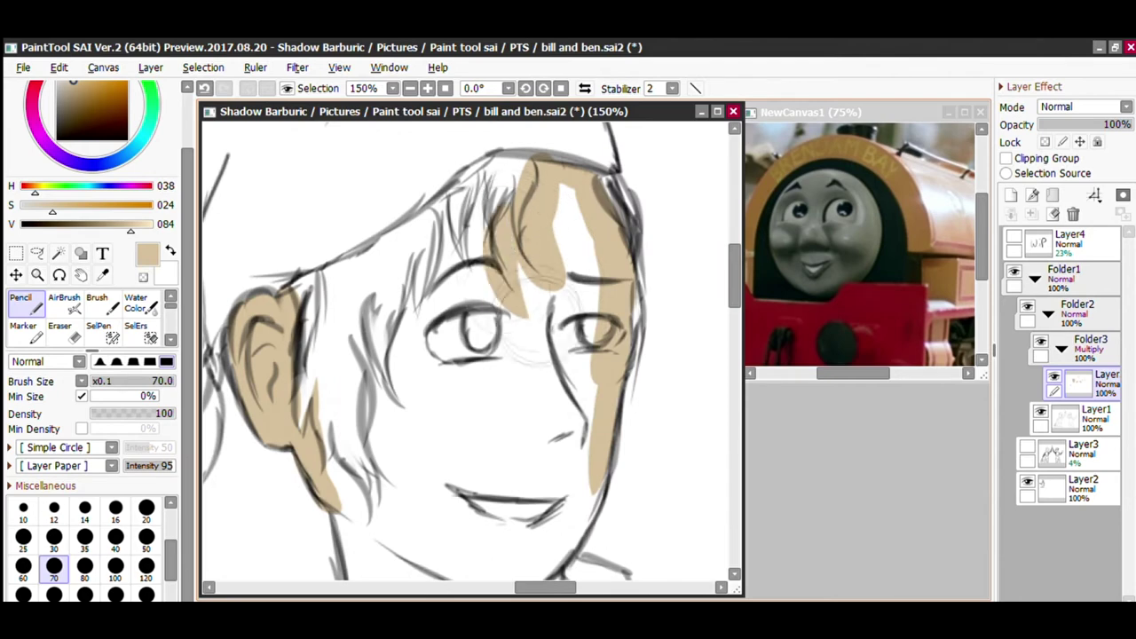
mouse_move(471, 178)
mouse_down()
mouse_move(430, 235)
mouse_move(417, 230)
mouse_move(373, 524)
mouse_move(374, 501)
mouse_up()
mouse_move(513, 387)
mouse_down()
mouse_move(567, 229)
mouse_move(587, 512)
mouse_move(564, 497)
mouse_up()
Fill the rest of the second character's cheeks, chin and neck with skin colour.
drag(734, 277, 735, 291)
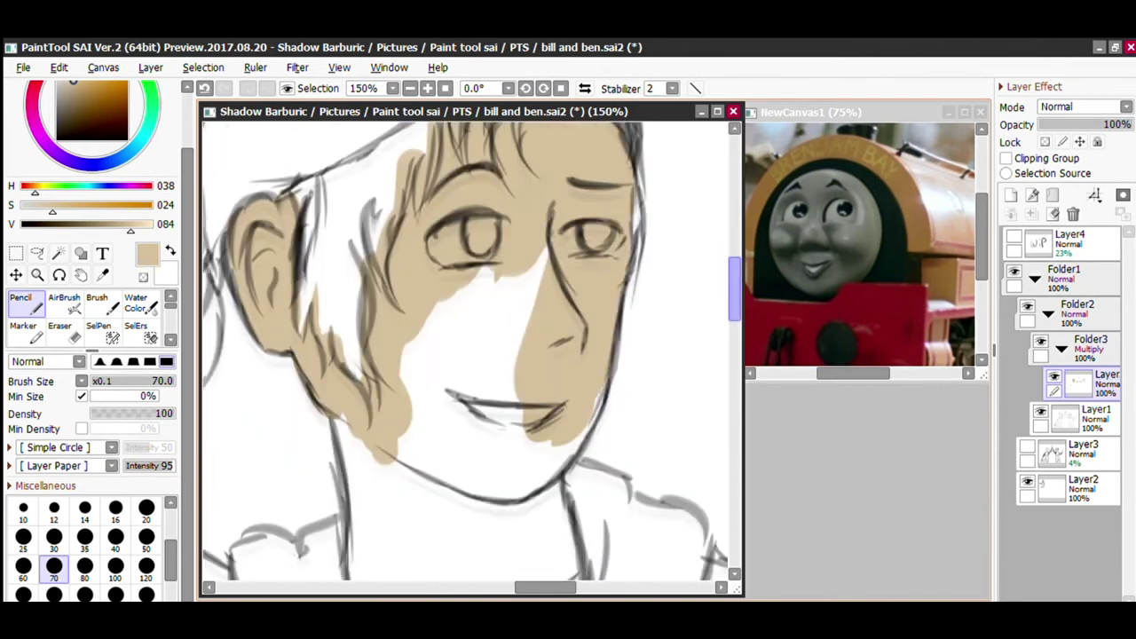
drag(466, 275, 422, 415)
mouse_move(337, 398)
mouse_down()
mouse_move(453, 559)
mouse_move(586, 362)
mouse_up()
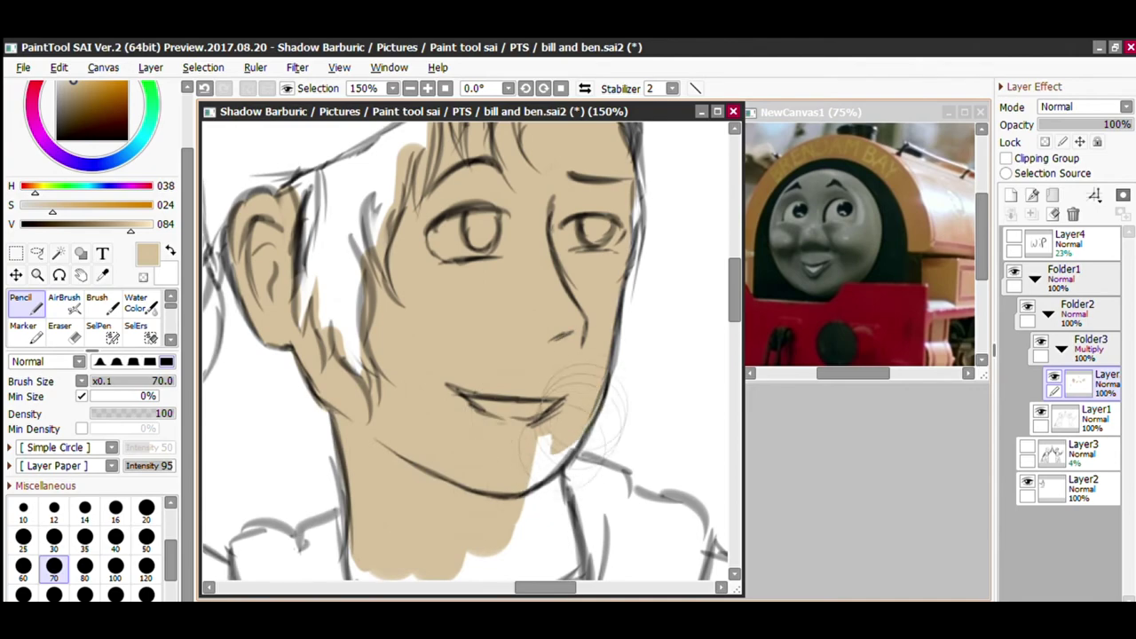
drag(572, 408, 550, 479)
scroll(550, 479, down, 5)
drag(546, 320, 562, 377)
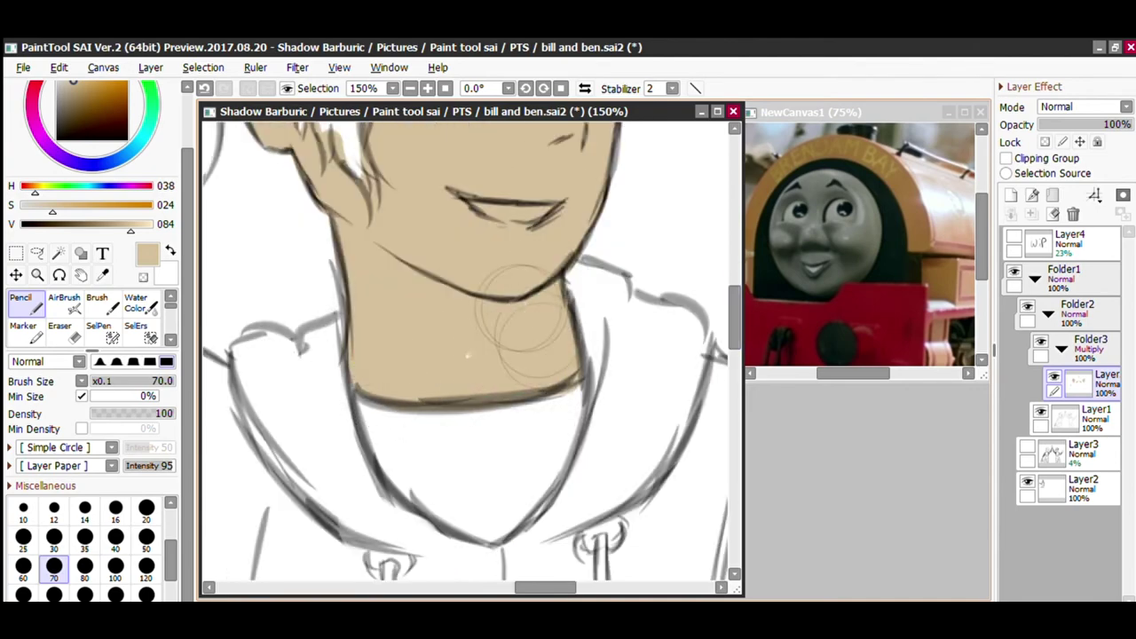
Outline and fill the elbow of the second character's pointing arm with skin colour.
scroll(532, 340, down, 2)
drag(735, 321, 734, 342)
drag(541, 587, 599, 587)
scroll(497, 355, up, 2)
drag(734, 343, 734, 358)
mouse_move(443, 331)
mouse_down()
mouse_move(391, 415)
mouse_move(434, 497)
mouse_move(568, 444)
mouse_move(612, 373)
mouse_up()
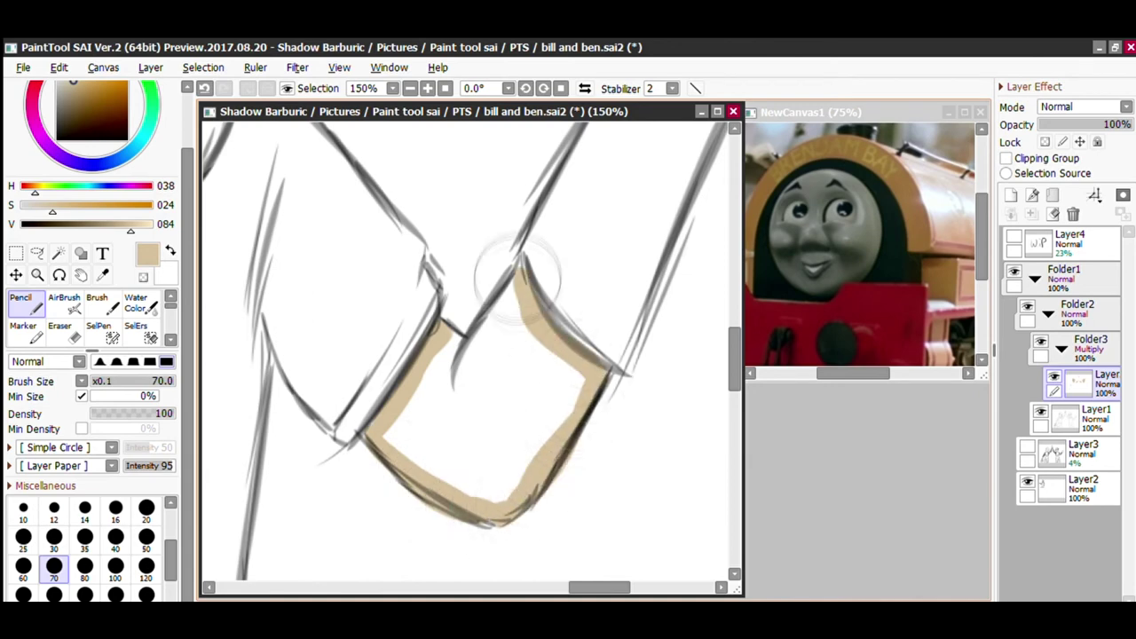
drag(418, 390, 541, 433)
drag(438, 433, 522, 431)
Fill the exposed thumb and fingertip areas of the second character's pointing hand with skin colour.
scroll(521, 434, down, 1)
drag(735, 352, 735, 306)
drag(592, 587, 615, 587)
scroll(551, 342, up, 2)
drag(735, 306, 734, 300)
mouse_move(447, 252)
mouse_down()
mouse_move(435, 213)
mouse_move(466, 269)
mouse_move(457, 255)
mouse_up()
drag(640, 588, 654, 588)
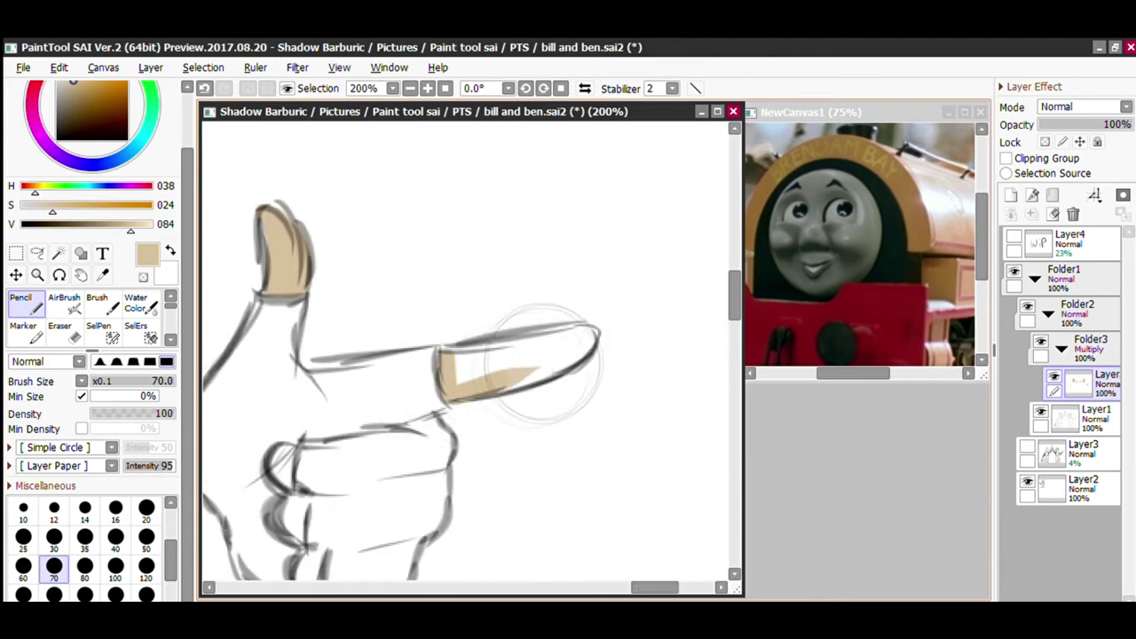
drag(466, 371, 510, 329)
drag(547, 463, 539, 444)
Outline and fill the second character's bent knee and lower leg with skin colour.
scroll(545, 473, down, 4)
drag(734, 319, 735, 496)
mouse_move(634, 588)
mouse_down()
mouse_move(554, 588)
mouse_move(577, 587)
mouse_up()
scroll(533, 470, up, 2)
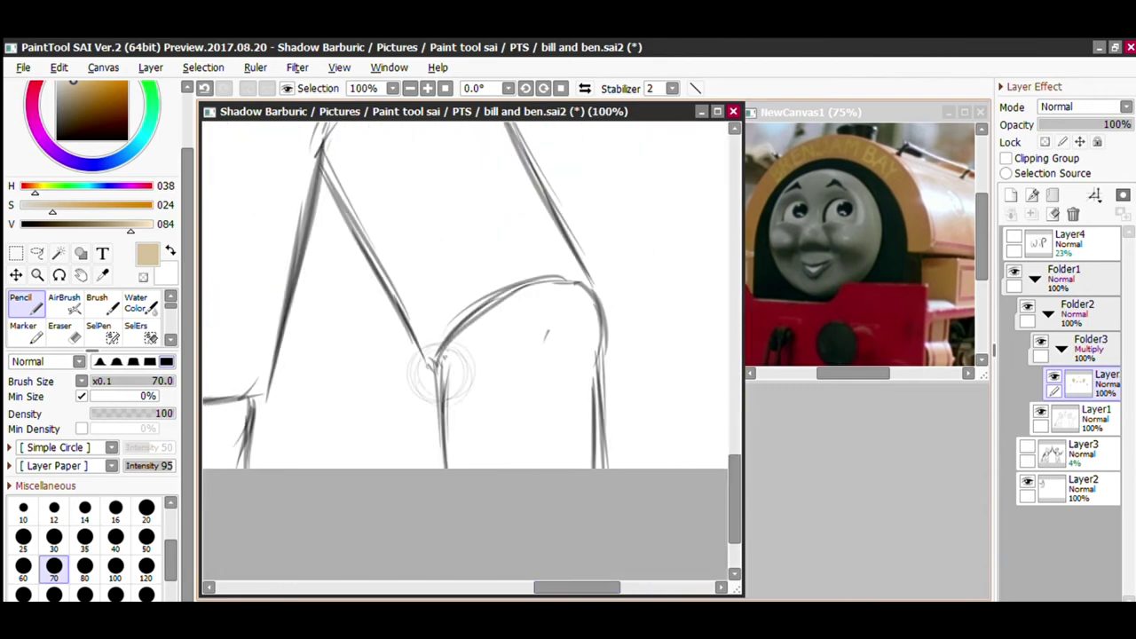
drag(579, 440, 581, 467)
drag(449, 435, 449, 362)
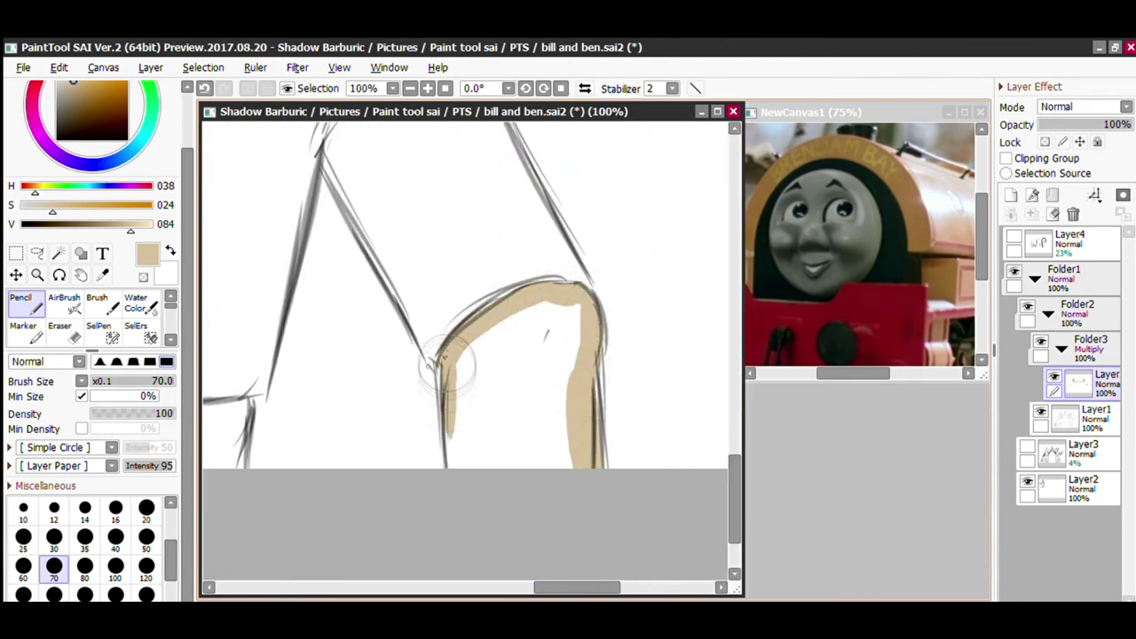
mouse_move(571, 312)
mouse_down()
mouse_move(530, 497)
mouse_move(572, 322)
mouse_up()
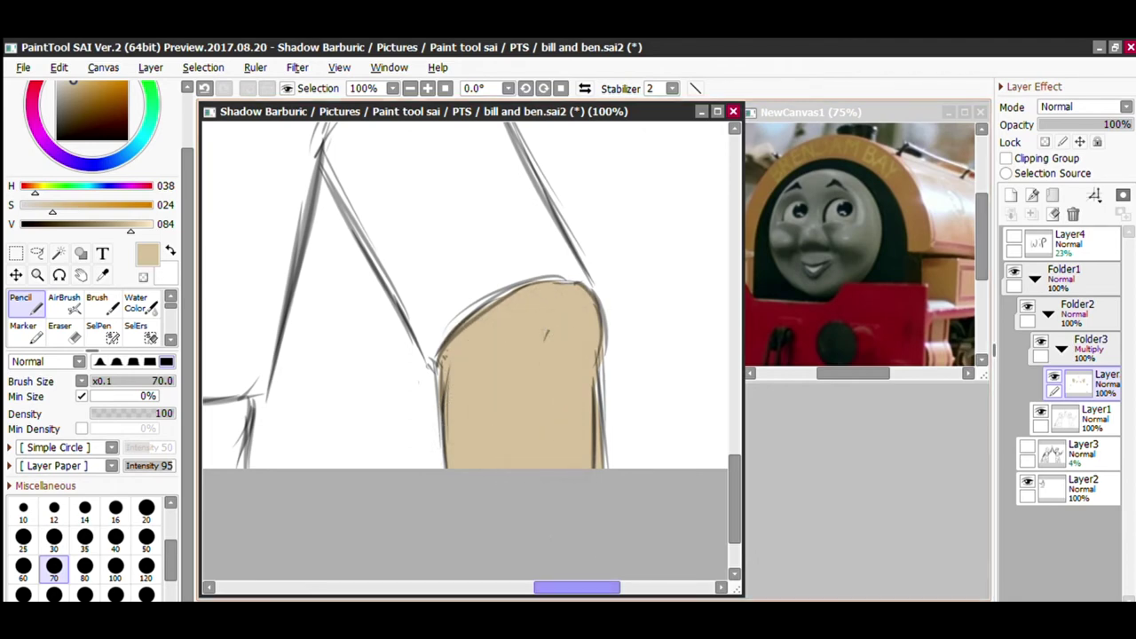
Fill the second character's other leg below the shorts with skin colour.
drag(577, 587, 531, 588)
drag(389, 410, 414, 504)
mouse_move(479, 408)
mouse_down()
mouse_move(443, 456)
mouse_move(482, 436)
mouse_up()
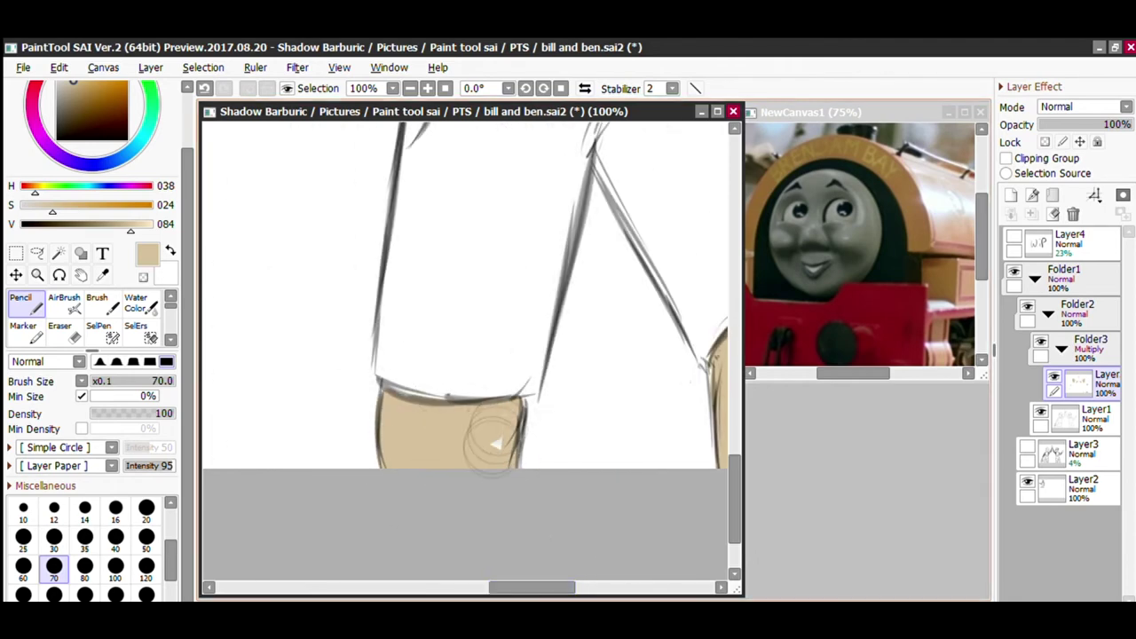
Fill both of the basket carrier's legs below the shorts with skin colour.
scroll(482, 436, down, 2)
scroll(350, 363, up, 2)
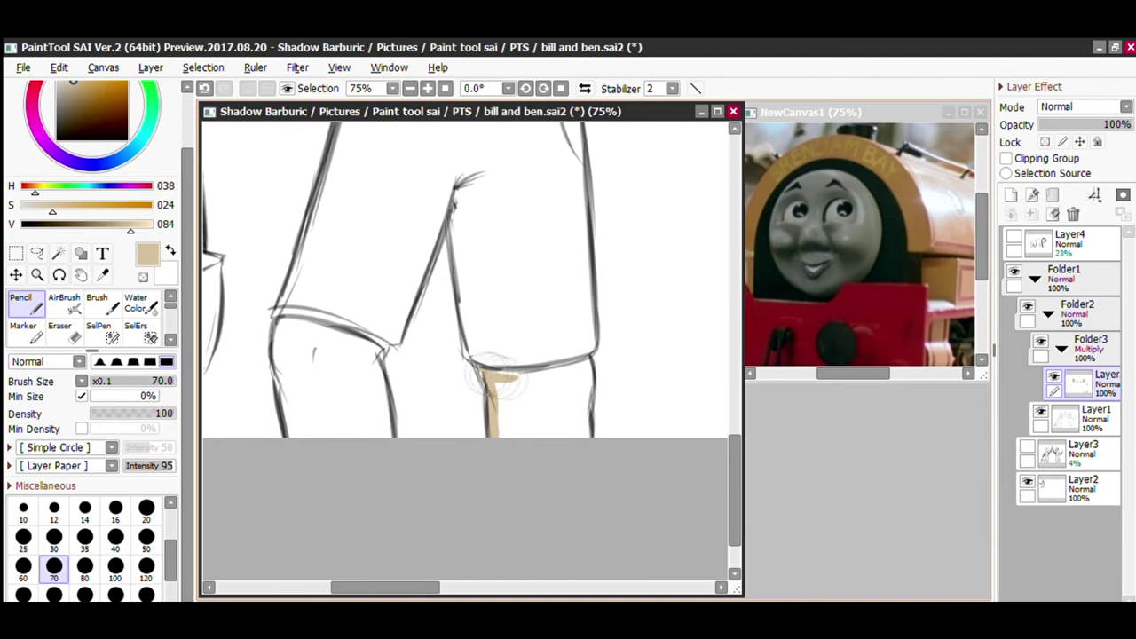
mouse_move(581, 435)
mouse_down()
mouse_move(561, 381)
mouse_move(540, 409)
mouse_up()
drag(387, 587, 354, 588)
scroll(436, 330, up, 1)
mouse_move(432, 378)
mouse_down()
mouse_move(499, 332)
mouse_move(530, 339)
mouse_move(524, 382)
mouse_move(424, 342)
mouse_move(439, 306)
mouse_move(524, 368)
mouse_move(517, 449)
mouse_up()
Apply a filter adjustment to the colour of the finished skin layer.
scroll(518, 444, down, 3)
drag(734, 443, 734, 320)
click(297, 67)
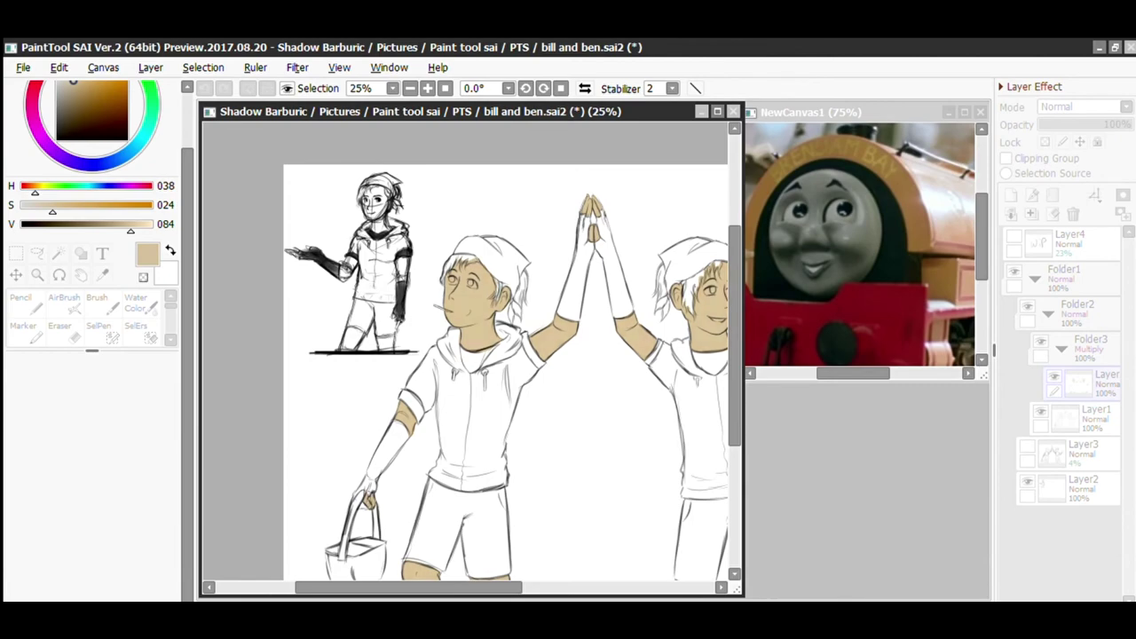
key(Return)
scroll(622, 302, up, 1)
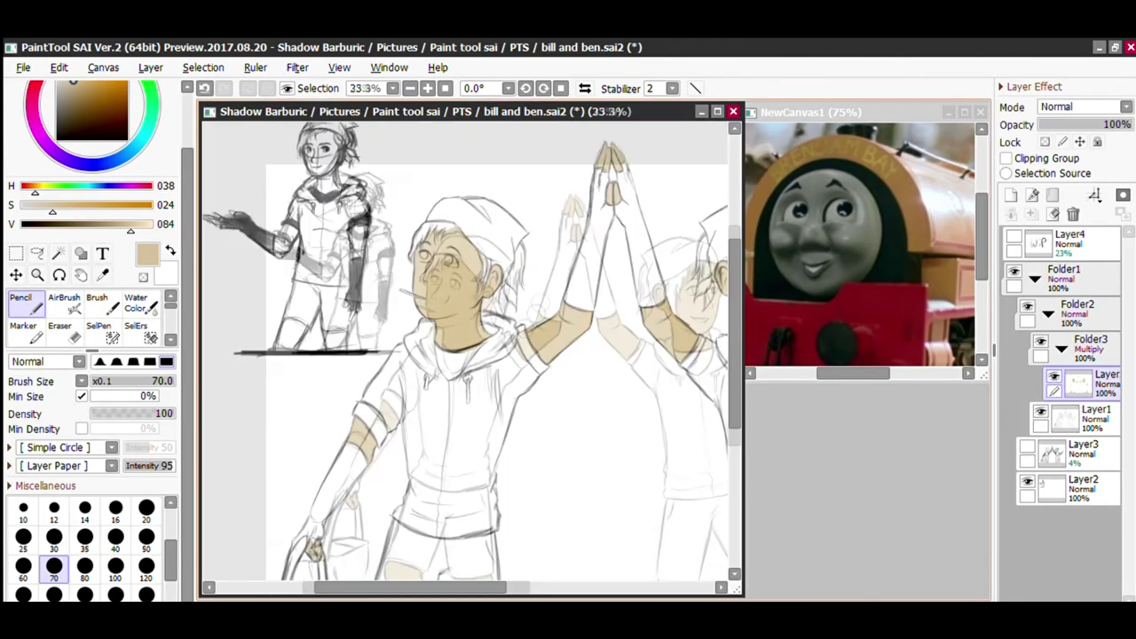
scroll(662, 274, down, 2)
drag(662, 275, 662, 251)
Add a new layer above the skin layer and set the Pencil colour to H 38, S 48, V 81.
click(1011, 195)
scroll(467, 353, up, 1)
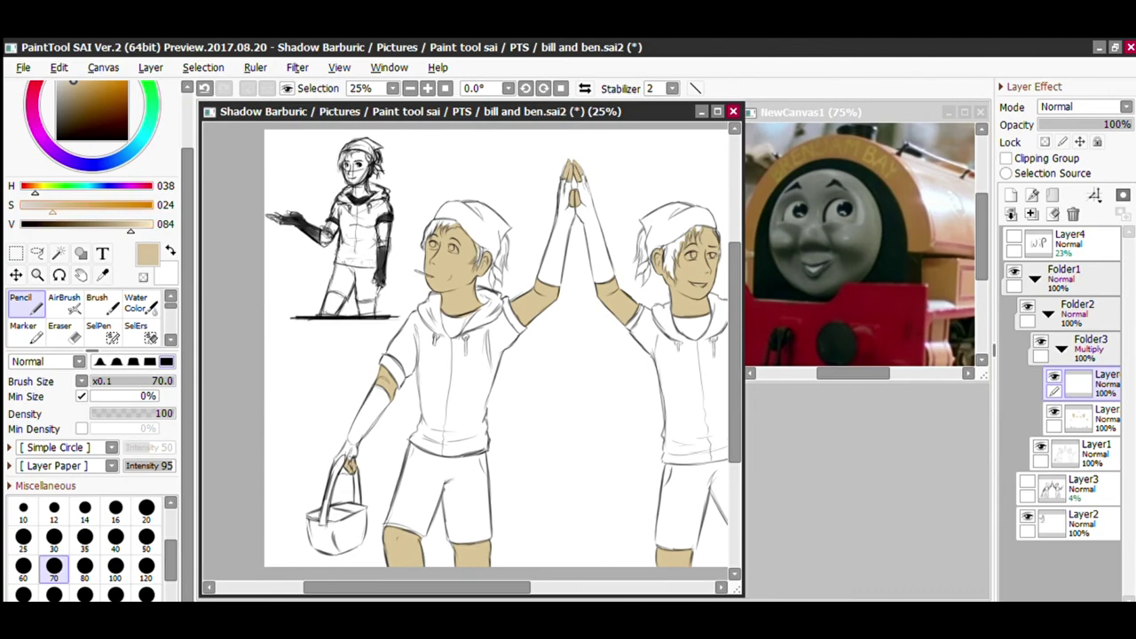
key(ctrl+plus)
key(ctrl+plus)
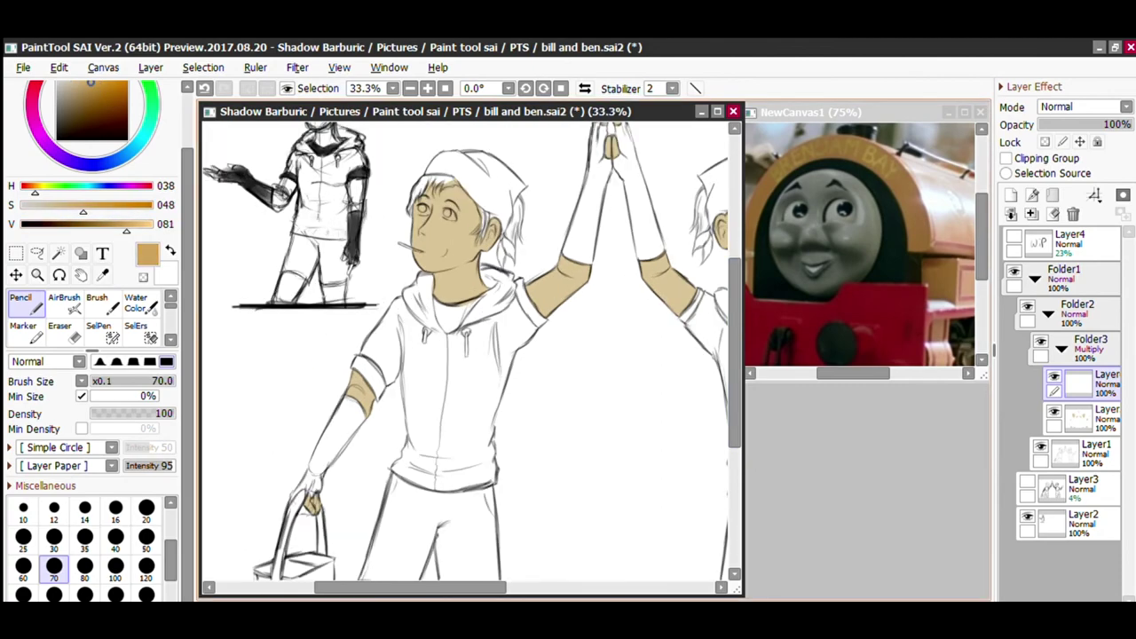
scroll(441, 242, up, 2)
drag(441, 242, 441, 297)
Paint a golden-tan border along the inside edges of the basket carrier's bandana.
drag(392, 208, 348, 262)
drag(352, 260, 445, 270)
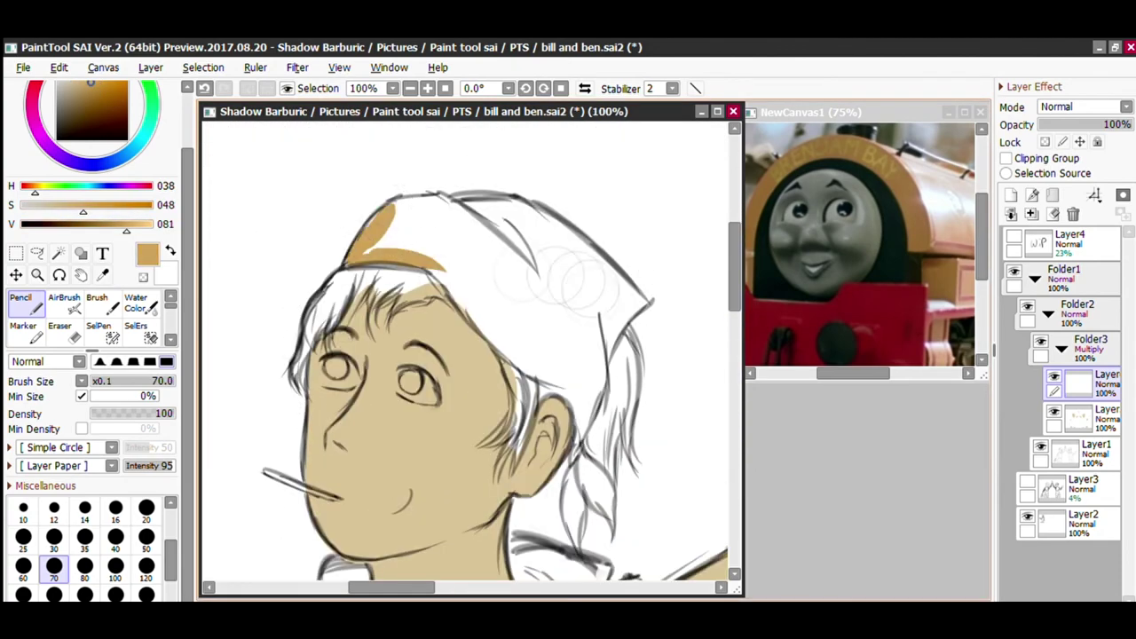
drag(545, 389, 521, 359)
click(205, 88)
drag(440, 266, 520, 353)
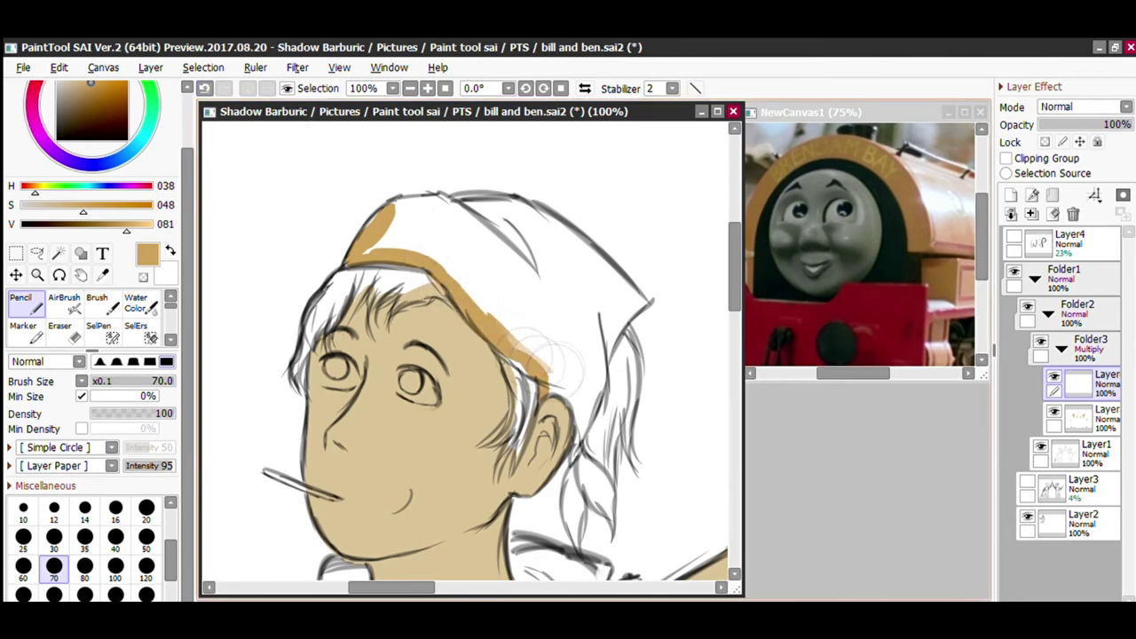
drag(371, 238, 372, 229)
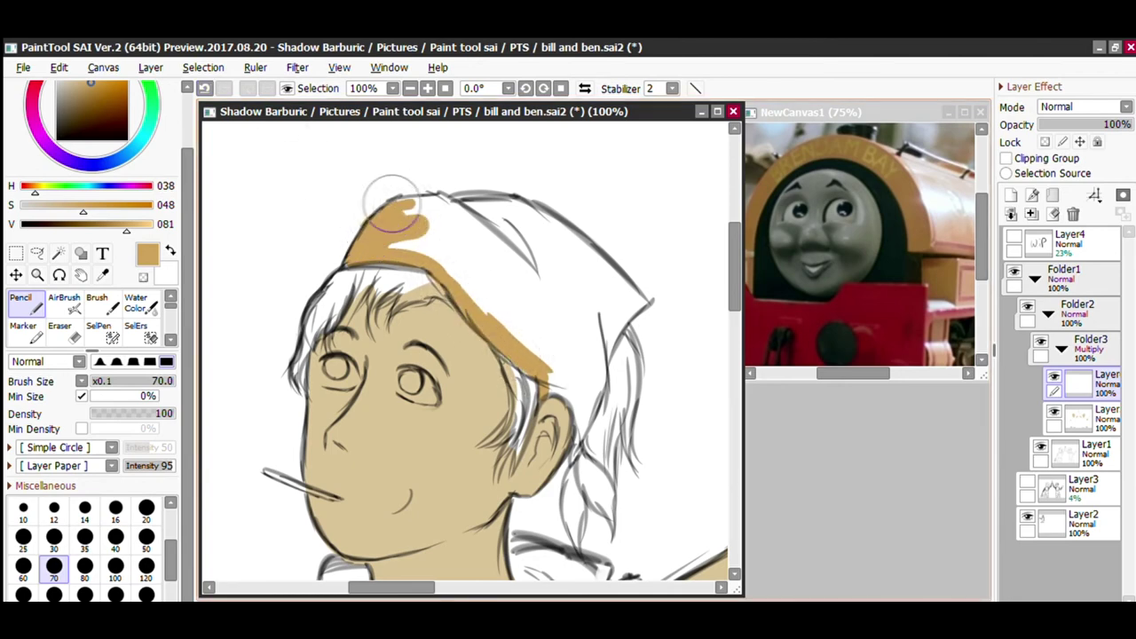
drag(473, 202, 602, 261)
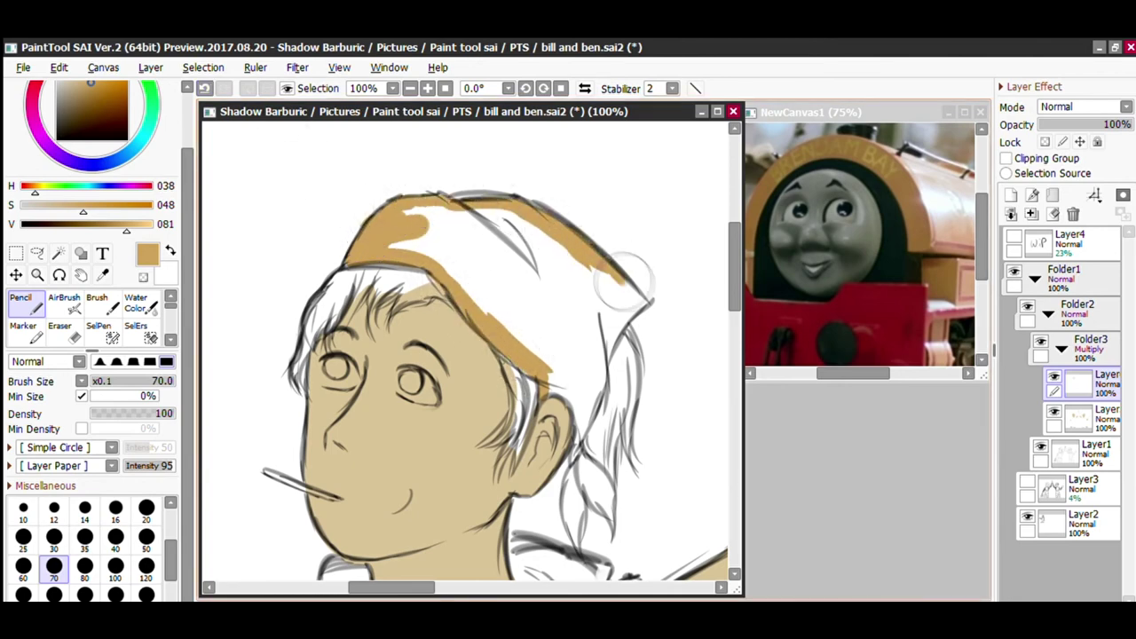
drag(641, 304, 604, 317)
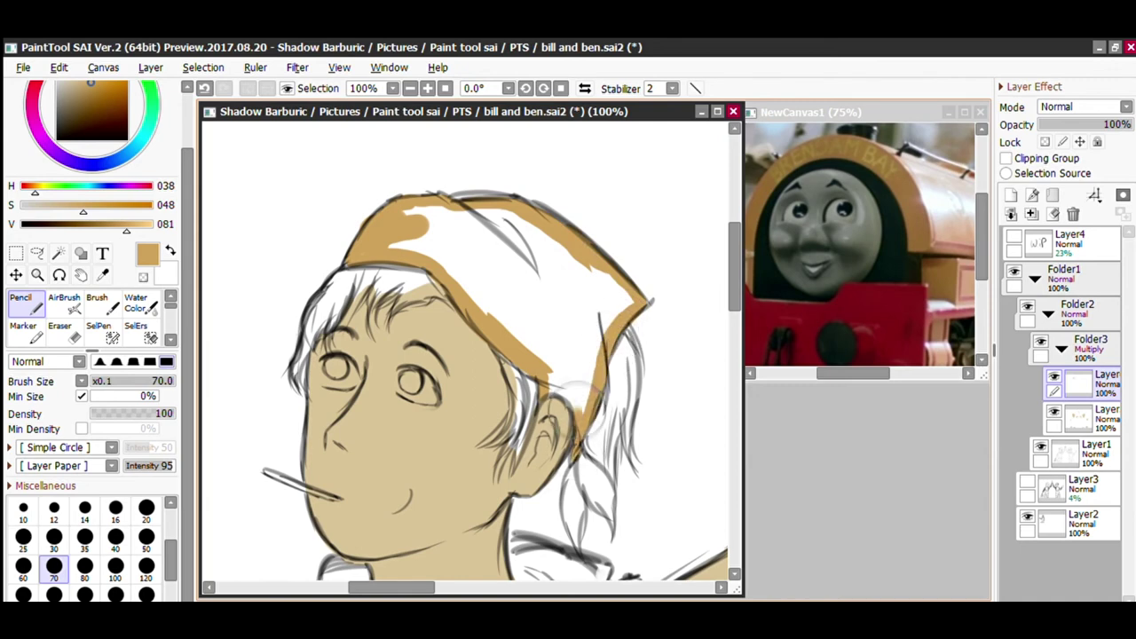
Fill the basket carrier's bandana tails and hoodie hood with the same golden tan.
scroll(570, 380, down, 4)
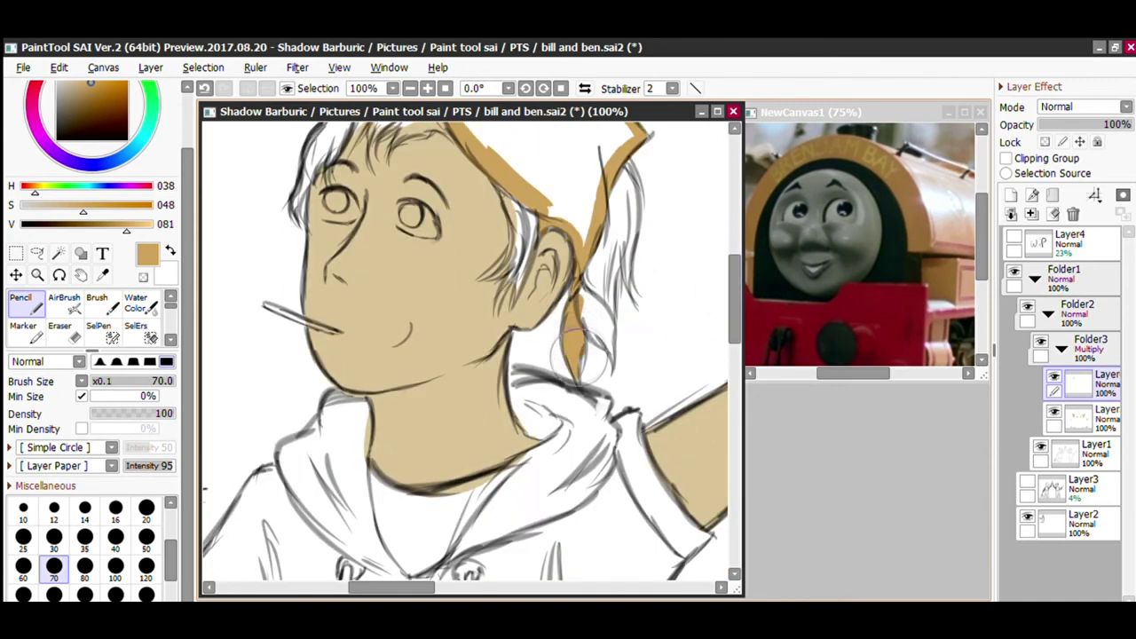
mouse_move(515, 469)
mouse_down()
mouse_move(482, 504)
mouse_move(550, 497)
mouse_move(603, 449)
mouse_up()
key(ctrl+z)
drag(532, 384, 532, 410)
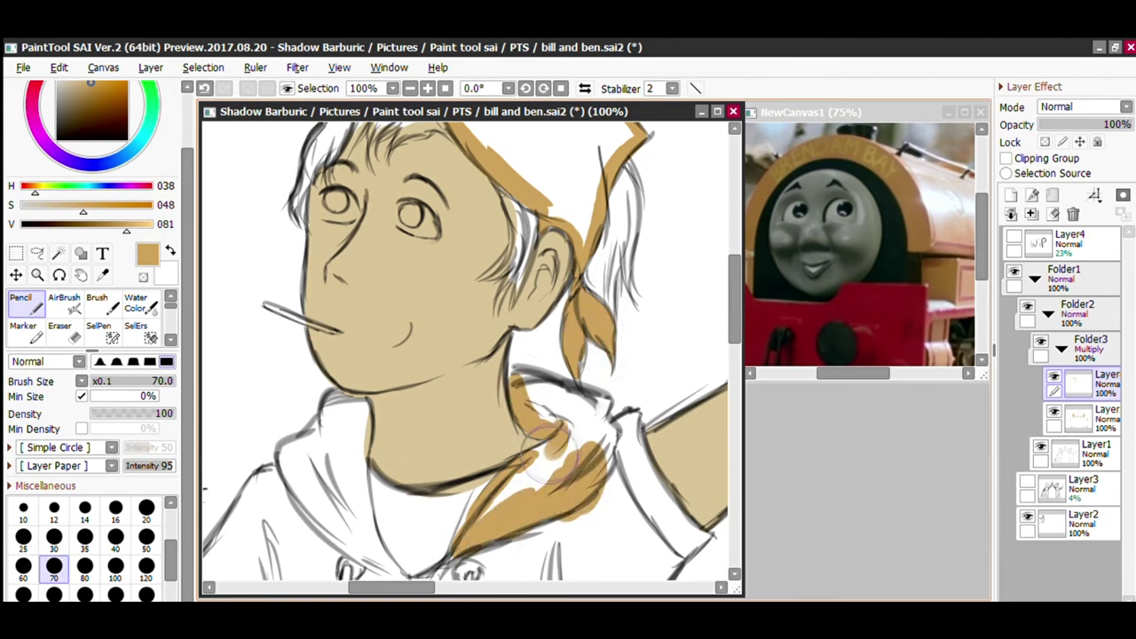
mouse_move(534, 362)
mouse_down()
mouse_move(568, 413)
mouse_move(592, 407)
mouse_up()
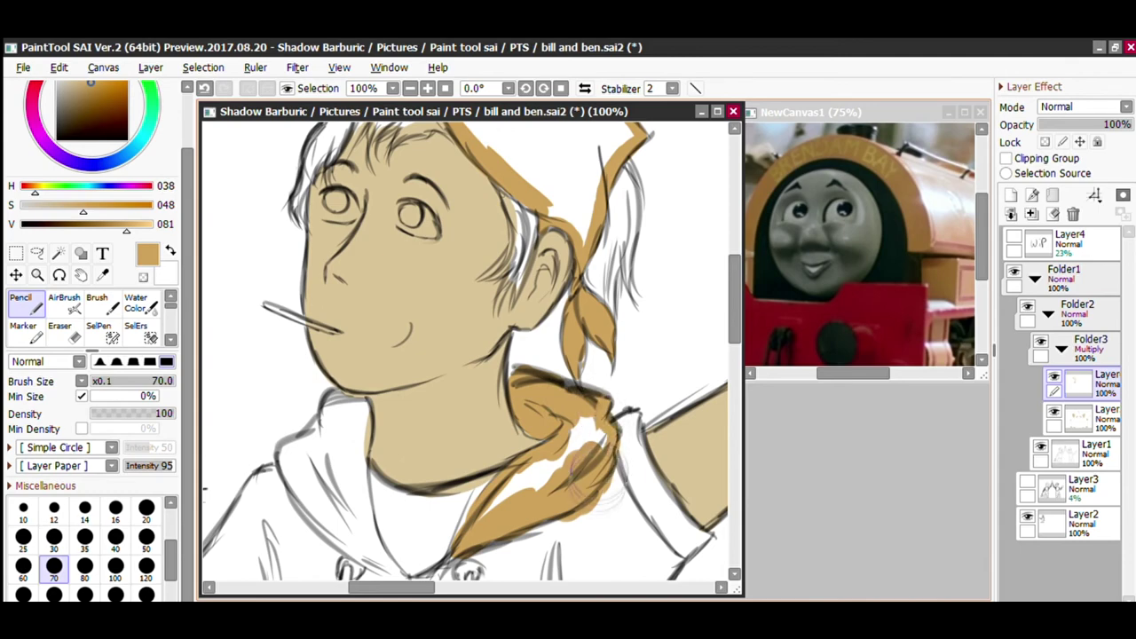
drag(586, 470, 506, 497)
mouse_move(363, 402)
mouse_down()
mouse_move(363, 523)
mouse_move(331, 398)
mouse_move(463, 342)
mouse_move(460, 330)
mouse_move(395, 378)
mouse_move(434, 336)
mouse_move(493, 457)
mouse_up()
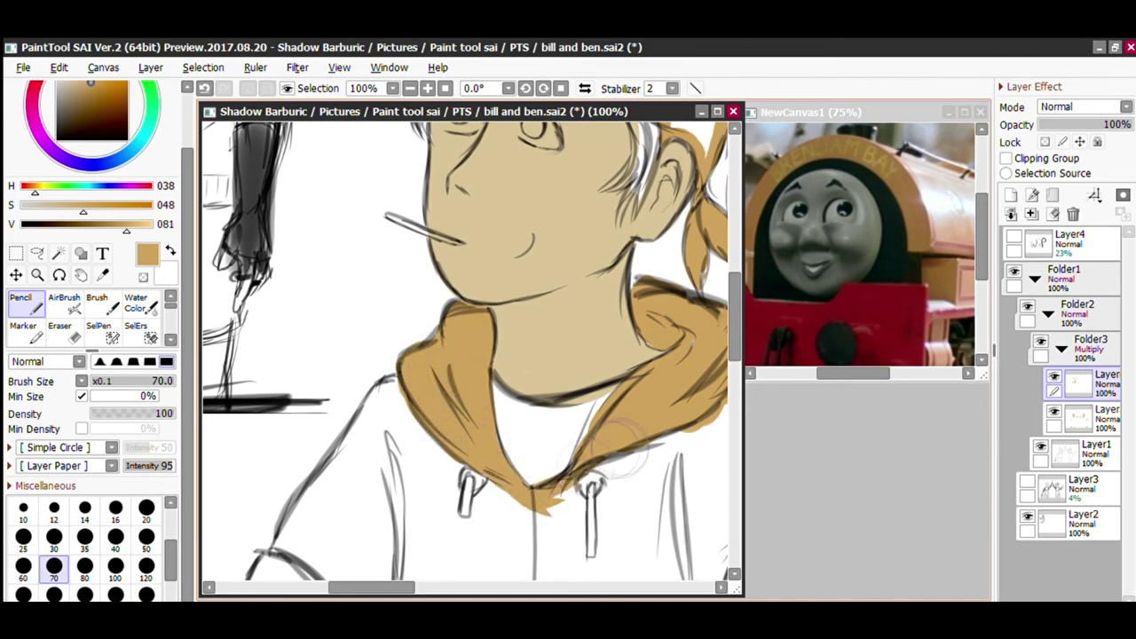
drag(619, 449, 632, 456)
Fill the basket carrier's lowered-arm sleeve above the cuff and the upper chest of the hoodie with golden tan.
scroll(625, 455, down, 3)
drag(489, 295, 490, 227)
scroll(490, 225, up, 1)
scroll(461, 253, down, 1)
scroll(417, 293, up, 1)
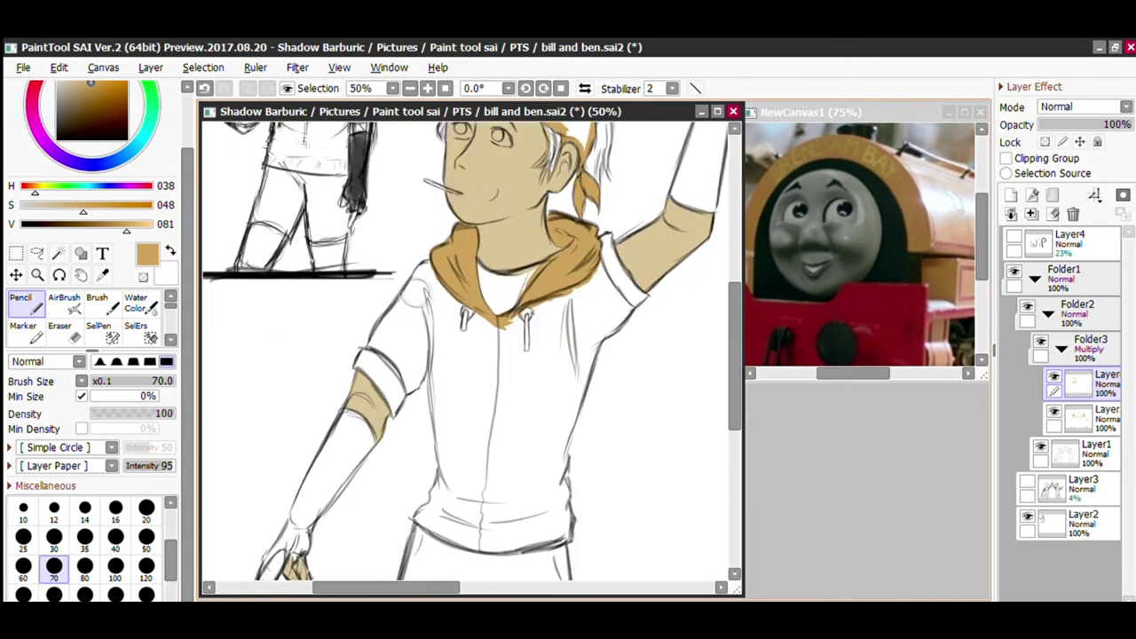
scroll(413, 227, up, 1)
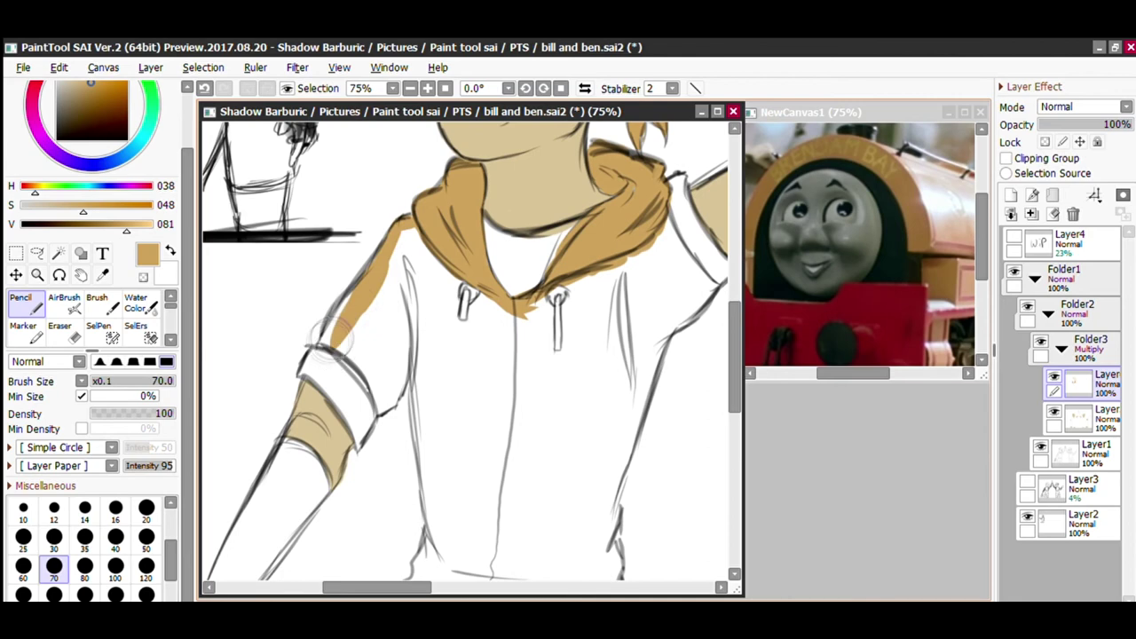
drag(377, 407, 392, 400)
mouse_move(409, 240)
mouse_down()
mouse_move(444, 381)
mouse_move(638, 250)
mouse_up()
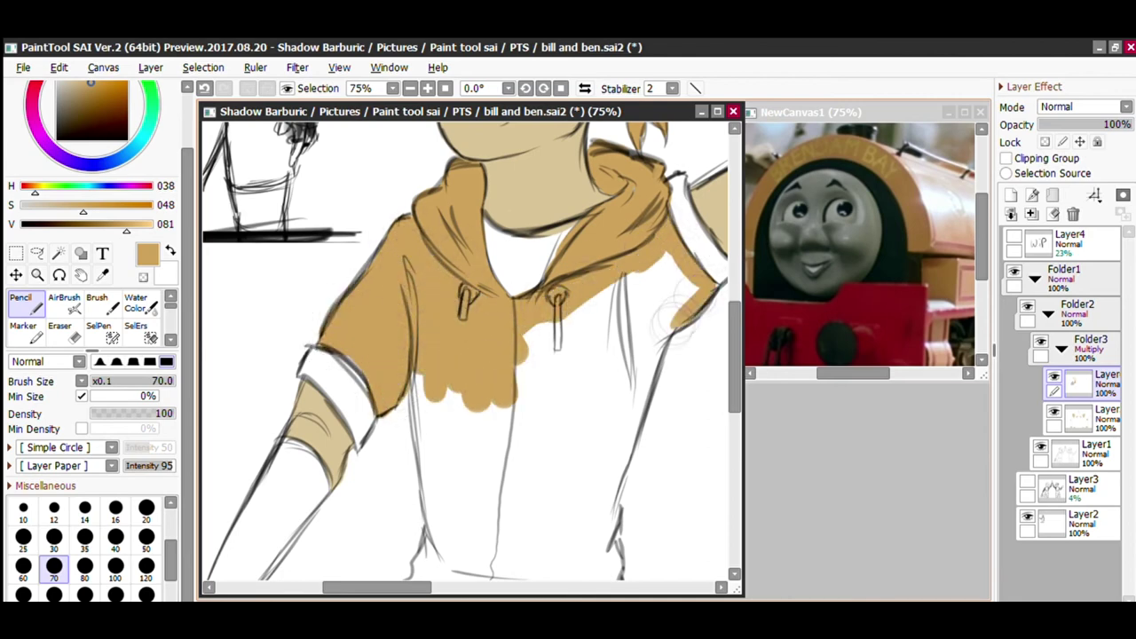
Fill the rest of the basket carrier's hoodie, from the raised-arm shoulder down to the waist hem, with golden tan.
mouse_move(685, 284)
mouse_down()
mouse_move(662, 283)
mouse_move(543, 333)
mouse_up()
scroll(585, 373, down, 1)
drag(641, 342, 618, 411)
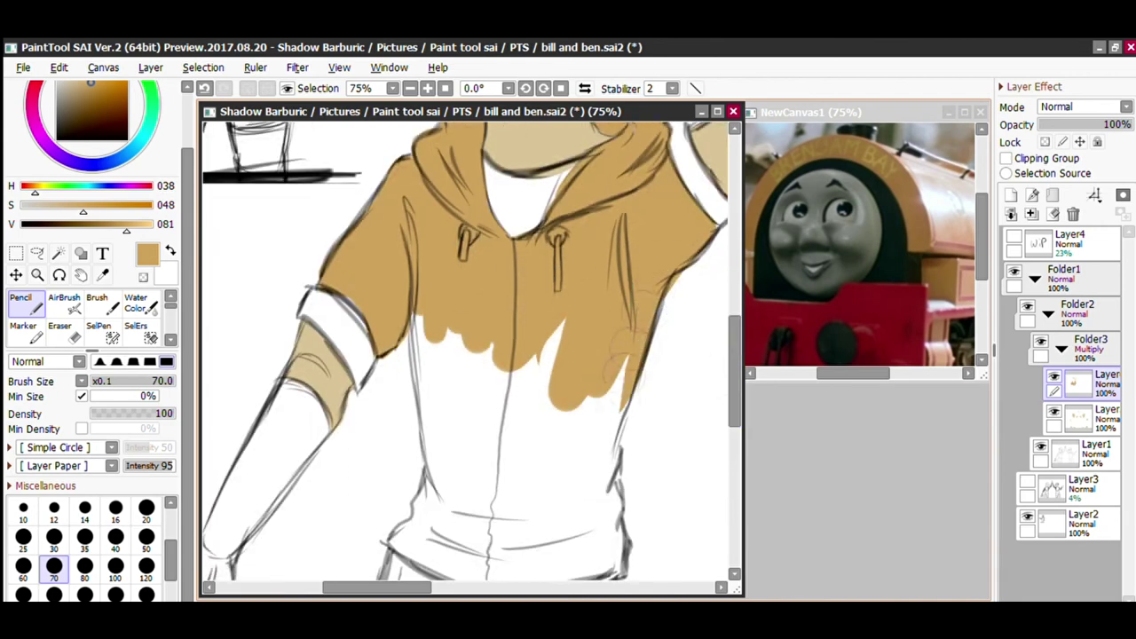
mouse_move(426, 282)
mouse_down()
mouse_move(435, 460)
mouse_move(451, 504)
mouse_move(510, 287)
mouse_move(568, 331)
mouse_move(595, 420)
mouse_move(612, 497)
mouse_up()
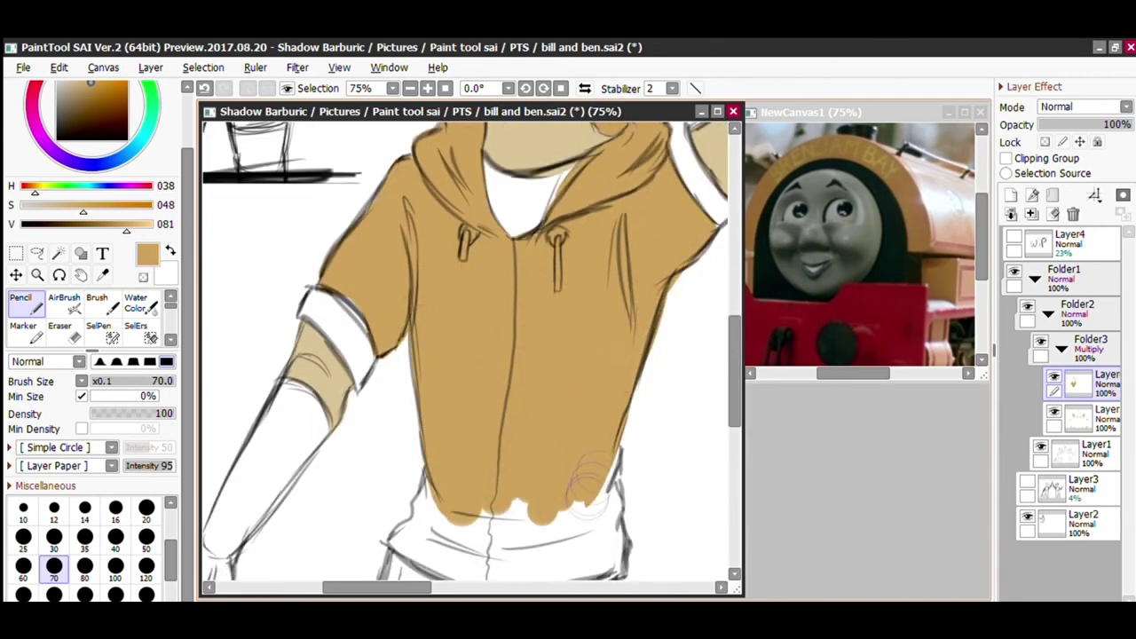
scroll(615, 312, down, 2)
drag(616, 411, 499, 434)
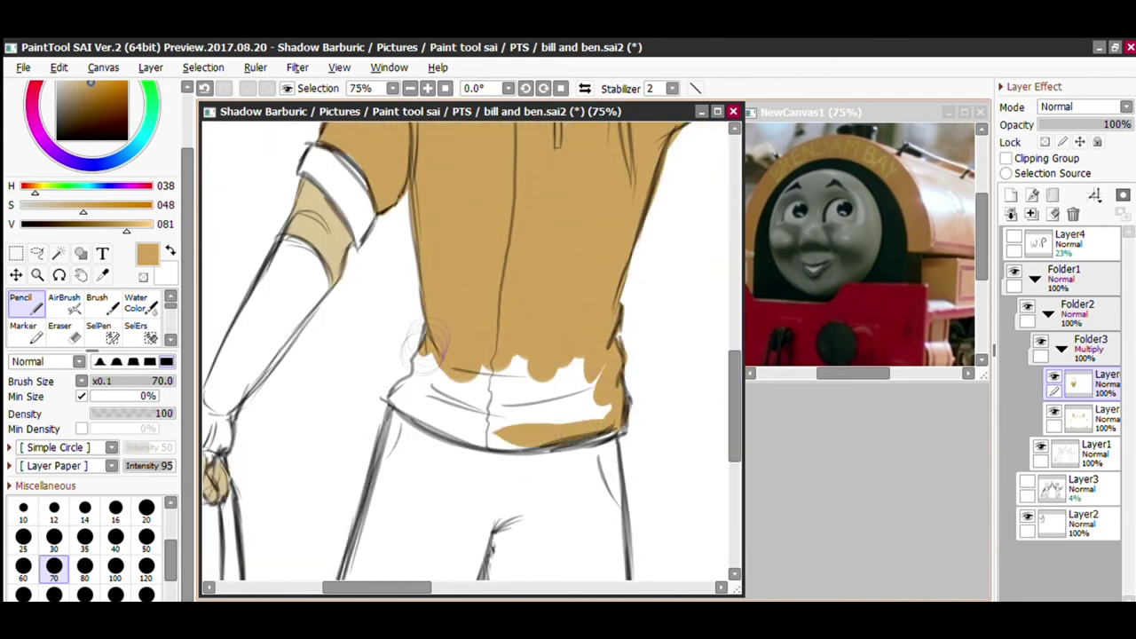
mouse_move(410, 383)
mouse_down()
mouse_move(450, 419)
mouse_move(574, 423)
mouse_move(597, 406)
mouse_move(590, 358)
mouse_move(538, 414)
mouse_move(430, 405)
mouse_move(437, 355)
mouse_move(439, 387)
mouse_up()
Close the golden-tan border of the basket carrier's bandana and flood its interior using the Bucket tool.
scroll(634, 306, down, 3)
mouse_move(487, 182)
mouse_down()
mouse_move(460, 338)
mouse_move(497, 469)
mouse_up()
scroll(498, 469, up, 4)
drag(643, 281, 457, 281)
mouse_move(332, 300)
mouse_down()
mouse_move(516, 362)
mouse_move(522, 455)
mouse_move(342, 341)
mouse_up()
key(g)
click(409, 346)
key(n)
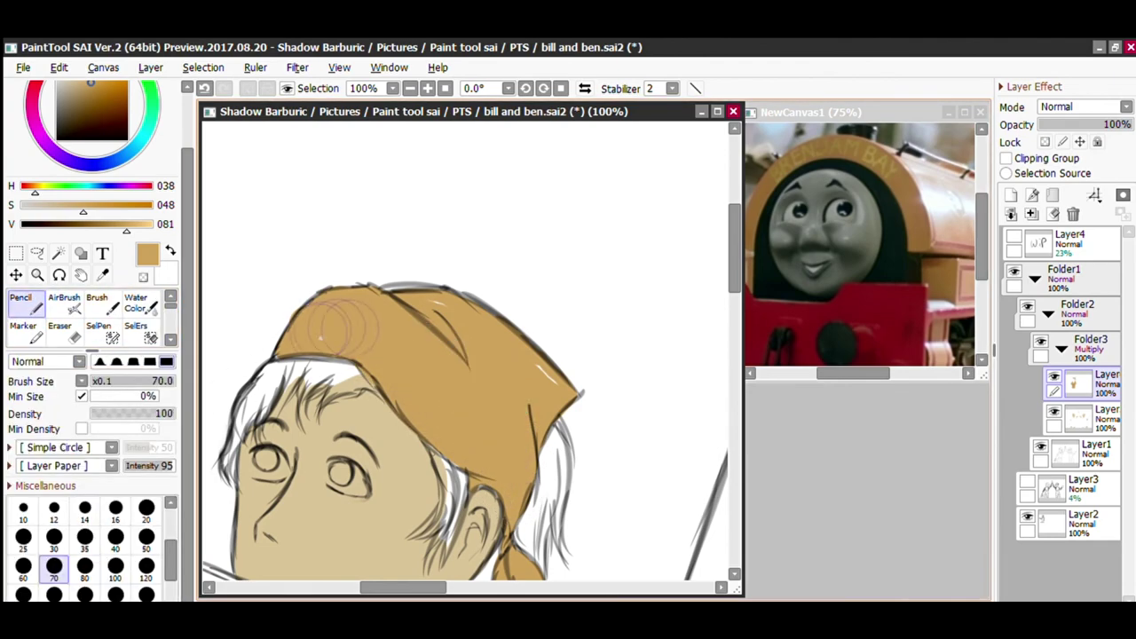
Paint both sides of the second character's hood around the neckline with golden tan using the Pencil.
scroll(609, 278, down, 3)
drag(466, 587, 531, 588)
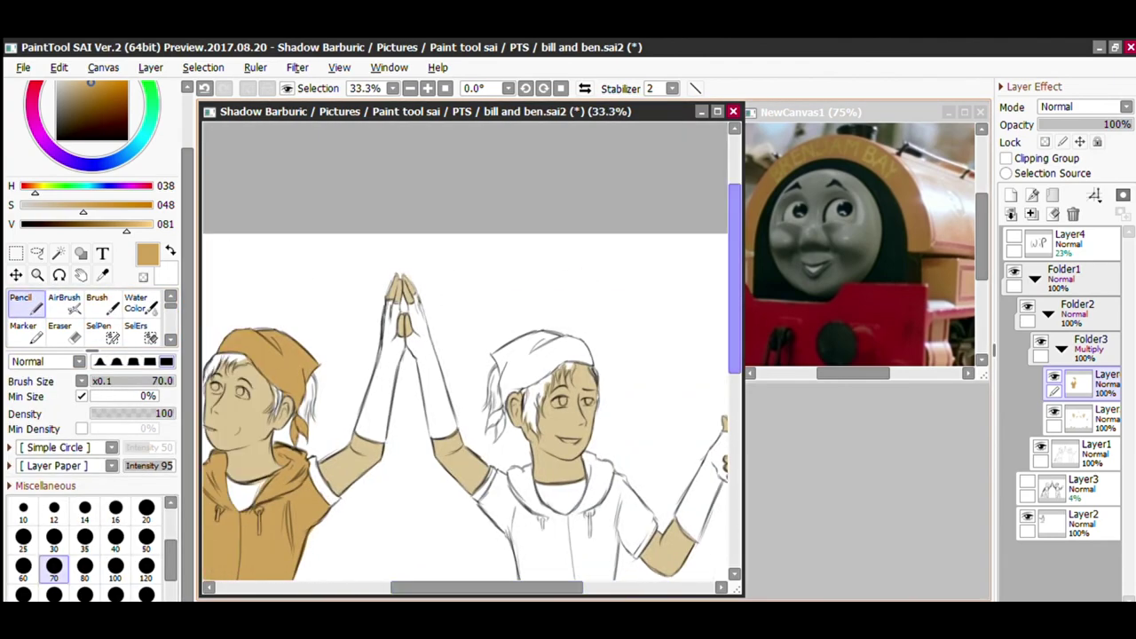
drag(734, 301, 734, 375)
mouse_move(486, 587)
mouse_down()
mouse_move(419, 587)
mouse_move(522, 587)
mouse_up()
scroll(465, 351, up, 2)
mouse_move(403, 314)
mouse_down()
mouse_move(358, 218)
mouse_move(466, 310)
mouse_up()
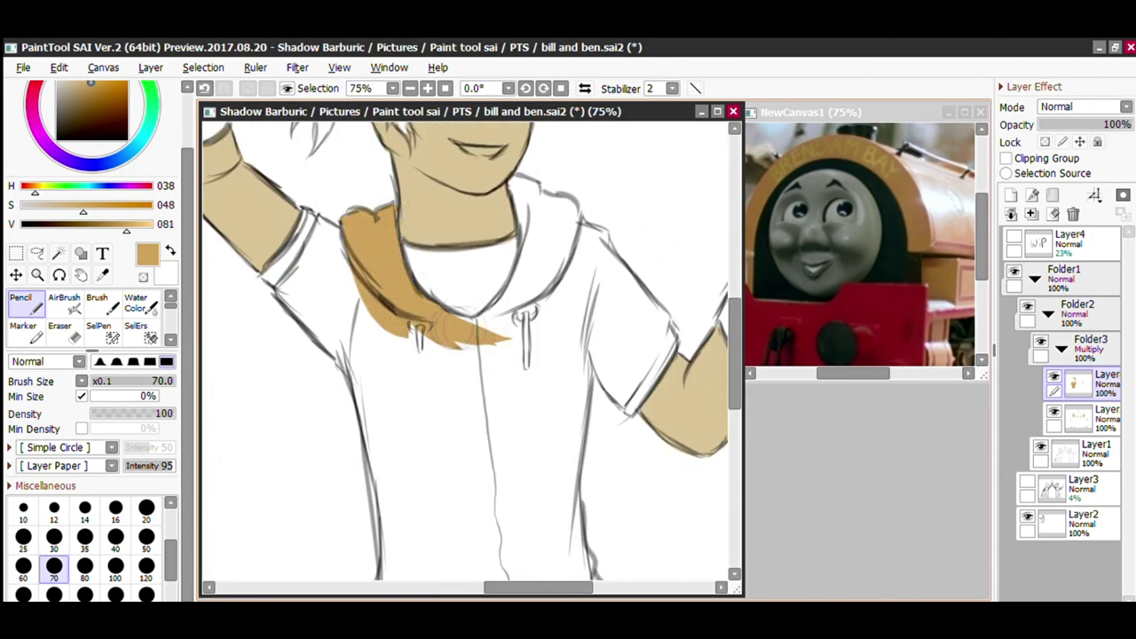
mouse_move(514, 181)
mouse_down()
mouse_move(524, 286)
mouse_move(534, 253)
mouse_up()
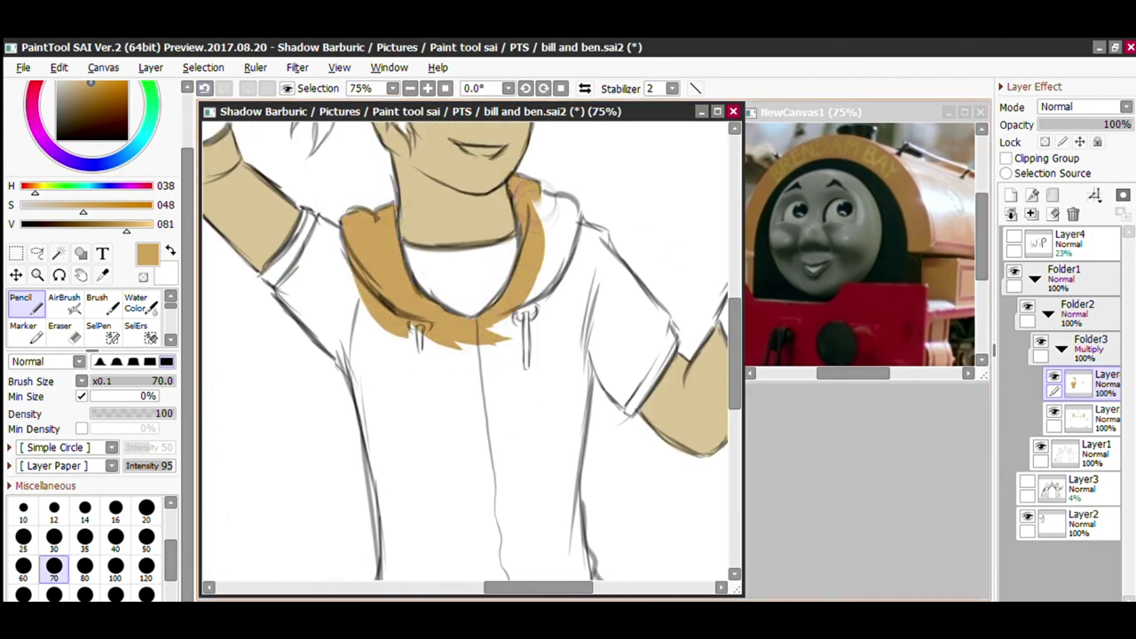
Fill the second character's outer hood and pointing-arm sleeve with golden tan, erasing the paint that spills past the outline.
mouse_move(560, 199)
mouse_down()
mouse_move(549, 277)
mouse_move(546, 213)
mouse_move(515, 333)
mouse_move(595, 240)
mouse_move(589, 229)
mouse_move(637, 310)
mouse_up()
mouse_move(635, 377)
mouse_down()
mouse_move(602, 276)
mouse_move(629, 312)
mouse_move(621, 342)
mouse_up()
click(62, 331)
drag(579, 401, 600, 408)
click(27, 304)
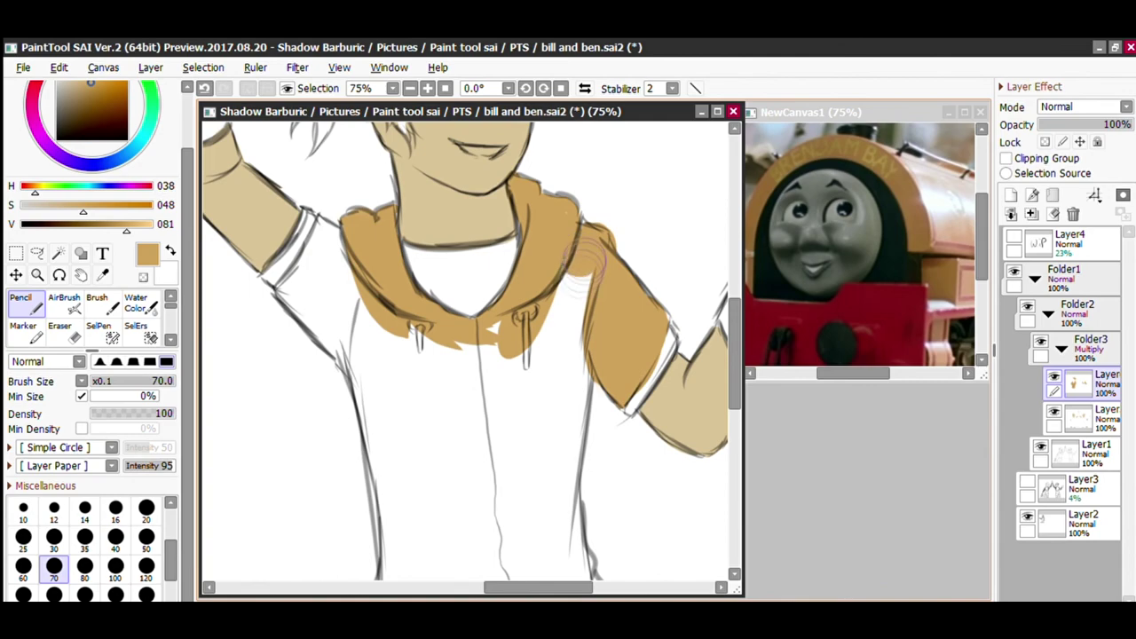
Paint golden tan down the side of the second character's hoodie and across the high-five arm's sleeve and chest.
mouse_move(583, 262)
mouse_down()
mouse_move(515, 417)
mouse_move(552, 525)
mouse_up()
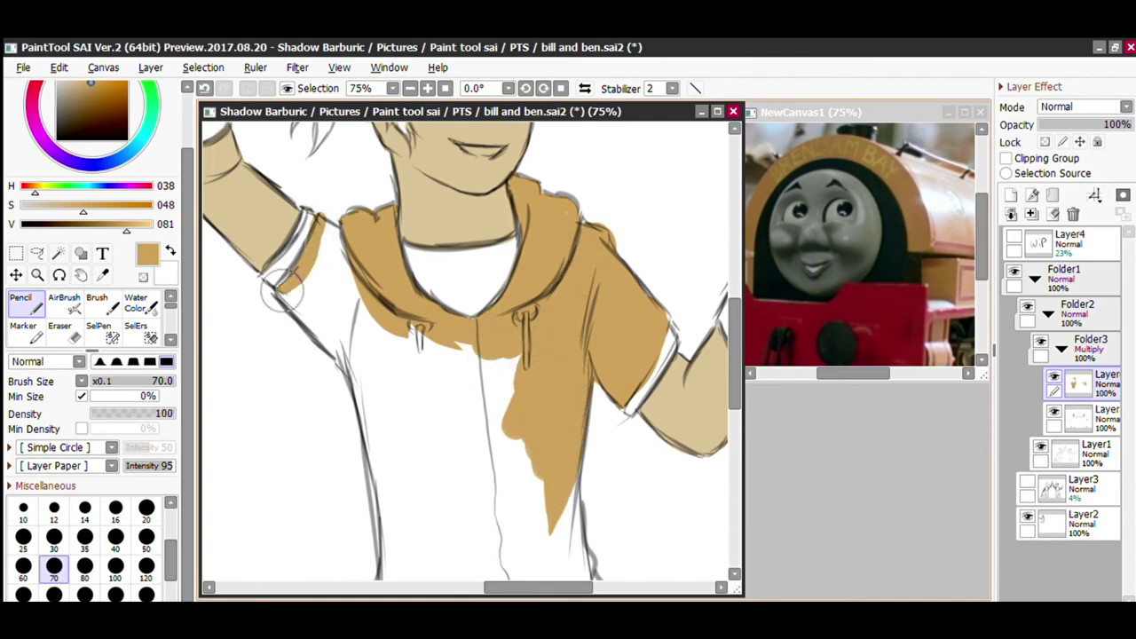
drag(281, 289, 368, 372)
mouse_move(322, 226)
mouse_down()
mouse_move(332, 251)
mouse_move(449, 360)
mouse_up()
Outline the second character's lower hoodie and hem in golden tan, and flood the enclosed torso using the Bucket tool.
scroll(449, 360, down, 6)
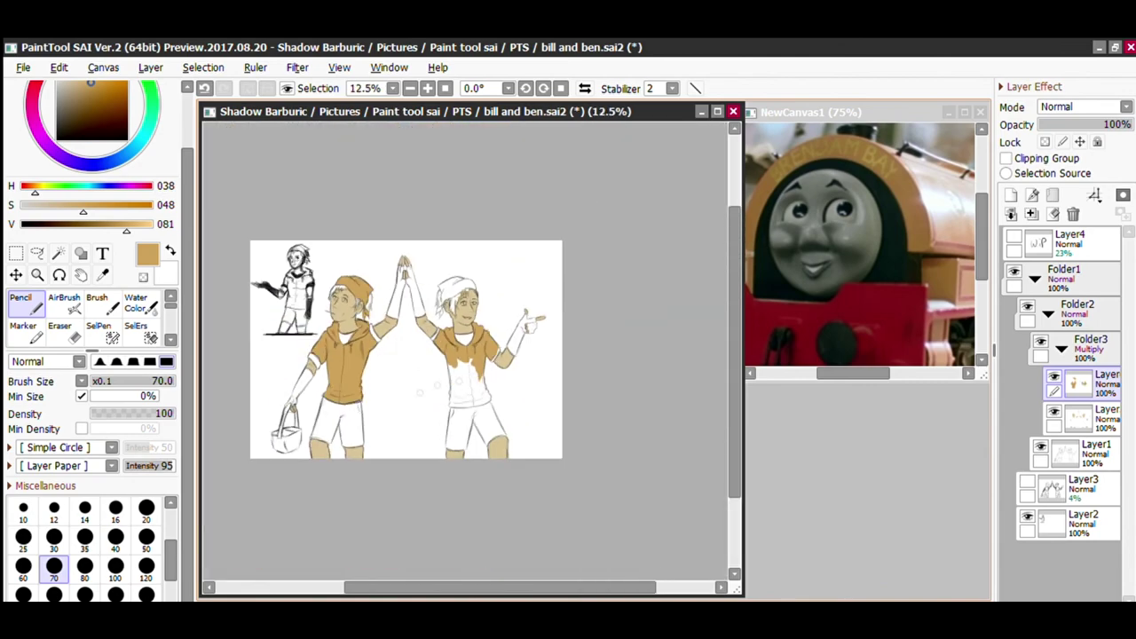
scroll(461, 355, up, 6)
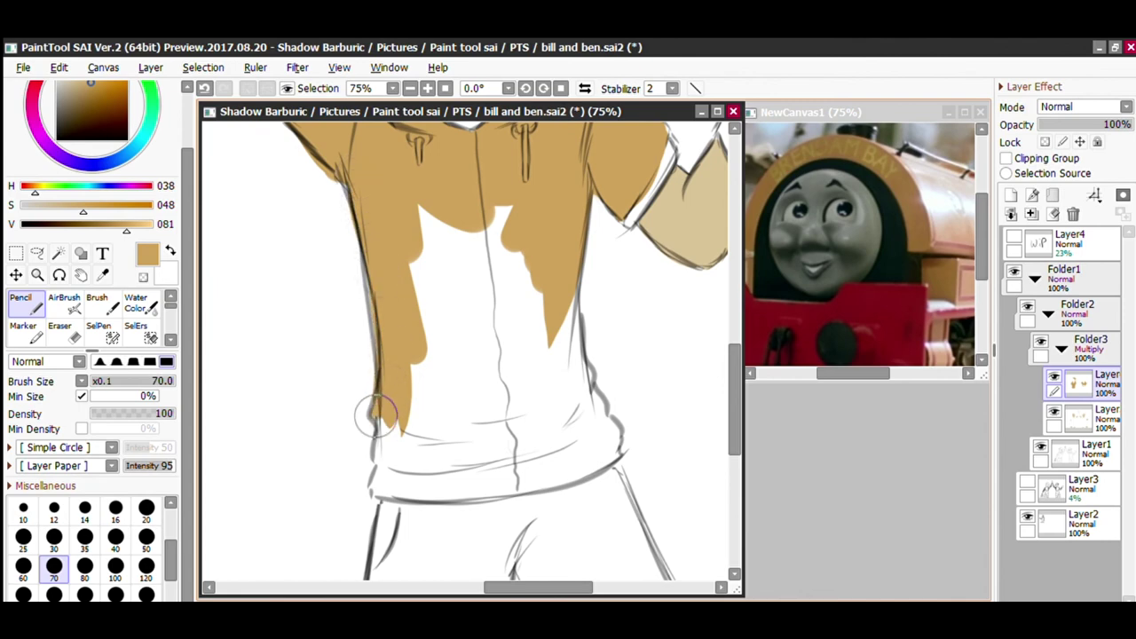
mouse_move(381, 478)
mouse_down()
mouse_move(568, 490)
mouse_move(615, 445)
mouse_up()
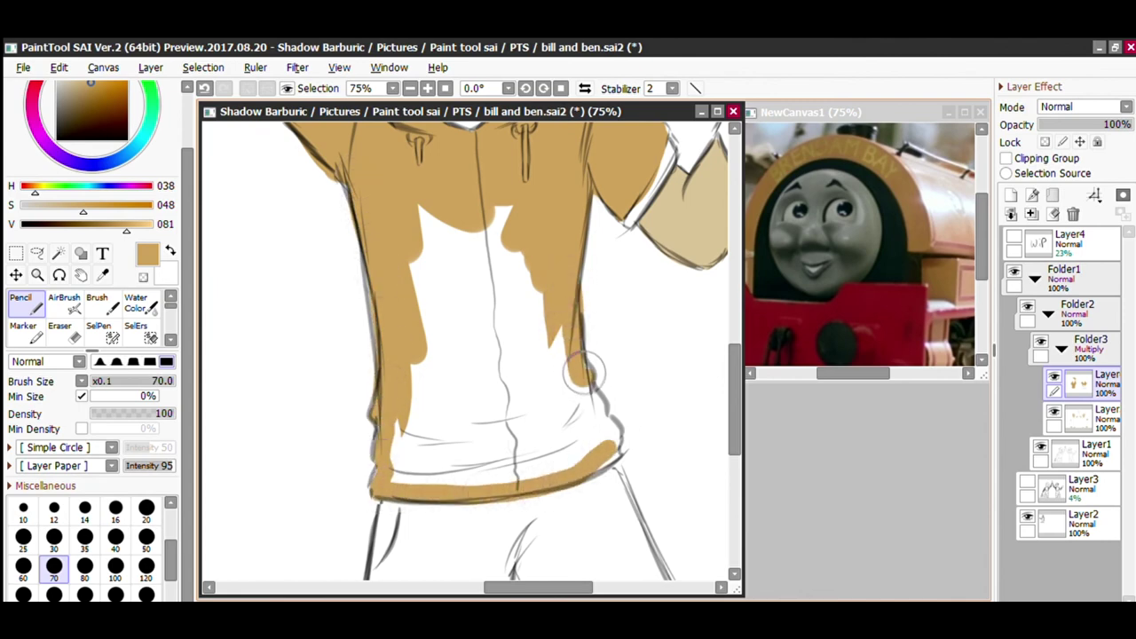
mouse_move(405, 467)
mouse_down()
mouse_move(608, 443)
mouse_move(532, 240)
mouse_move(415, 391)
mouse_move(426, 457)
mouse_up()
key(g)
click(470, 355)
Paint the edges and tails of the second character's bandana in golden tan with the Pencil.
scroll(467, 353, down, 4)
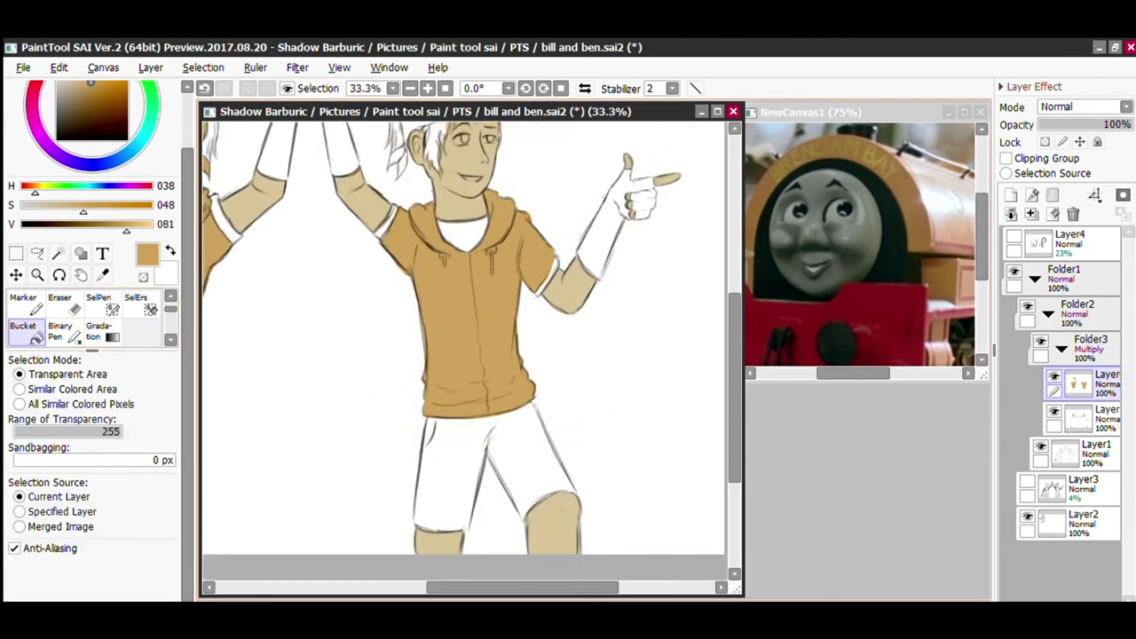
drag(470, 292, 457, 453)
scroll(469, 352, up, 5)
drag(391, 355, 552, 353)
key(n)
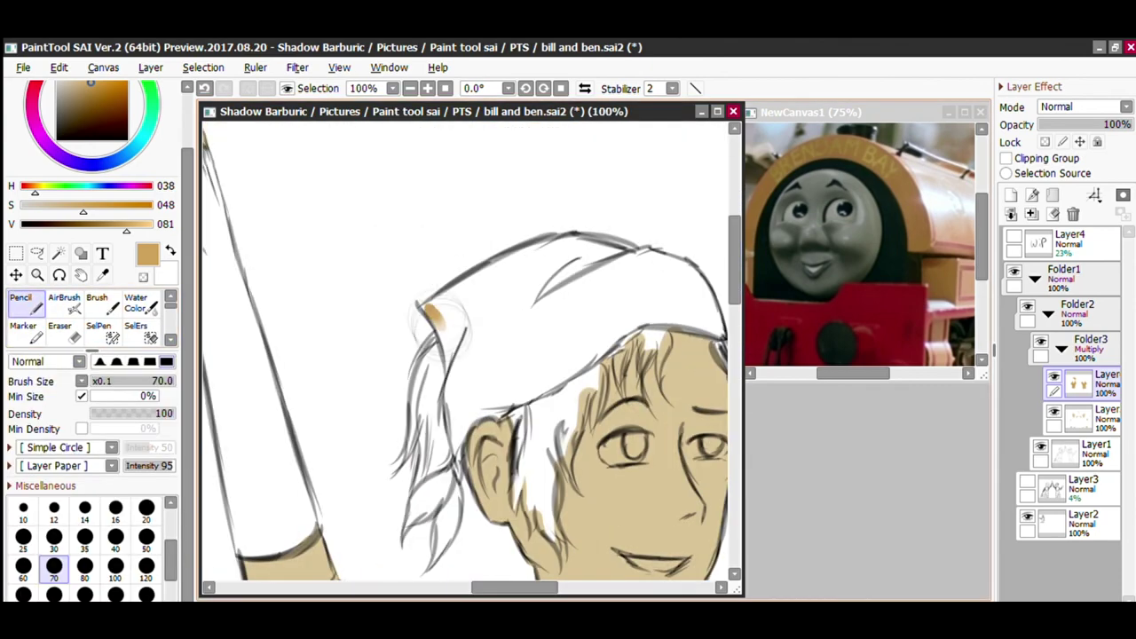
drag(422, 306, 557, 250)
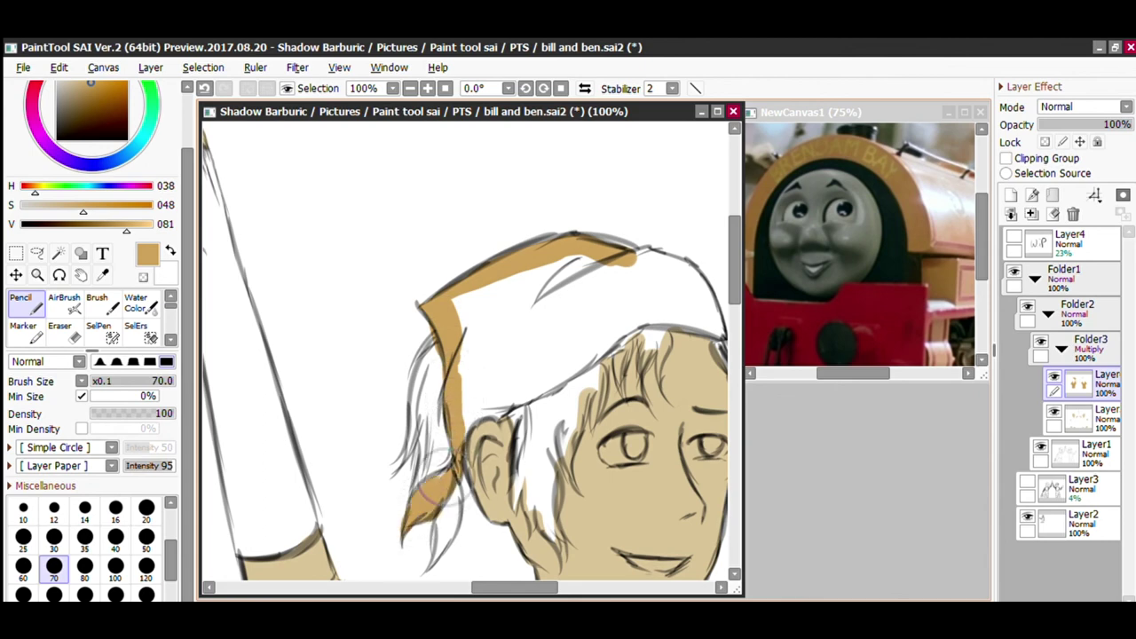
mouse_move(513, 398)
mouse_down()
mouse_move(586, 342)
mouse_move(672, 310)
mouse_up()
drag(497, 588, 521, 588)
drag(484, 254, 502, 251)
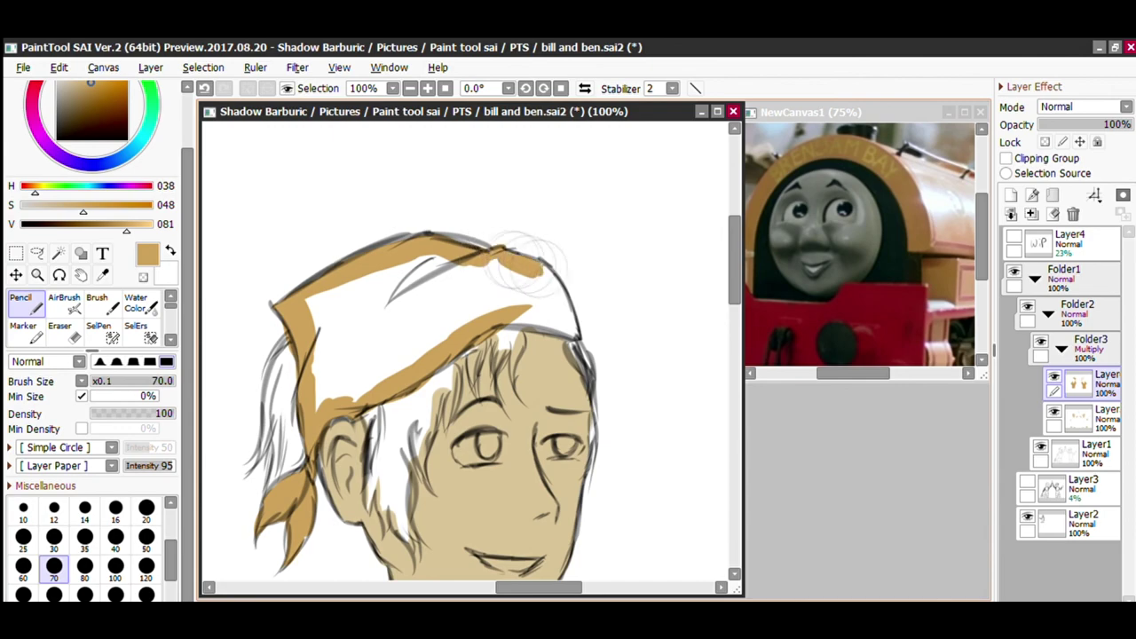